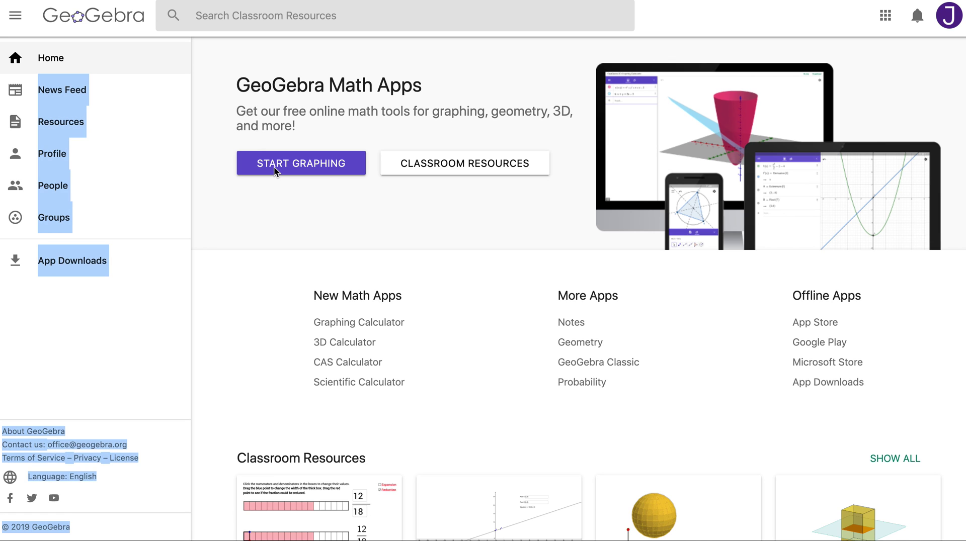
- Start the Graphing Calculator from the home page and bring up the GeoGebra apps list
left_click(306, 166)
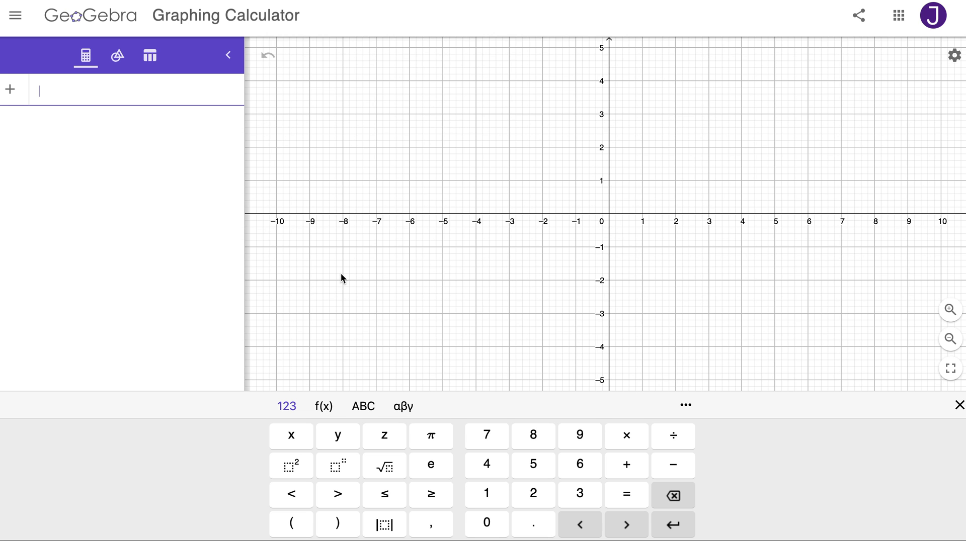
left_click(898, 17)
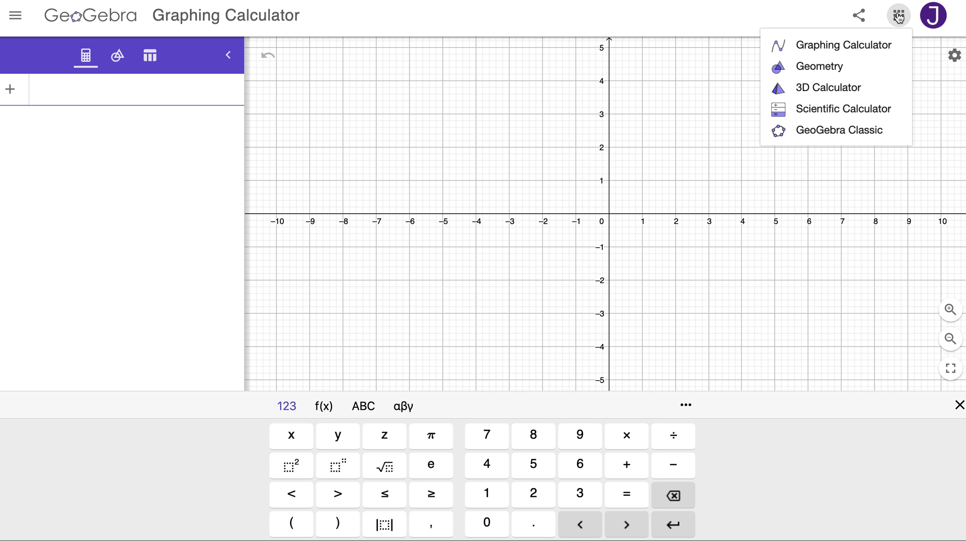
- Switch to GeoGebra Classic and enter Function(x, 0, 1) to graph y = x on [0,1]
left_click(855, 134)
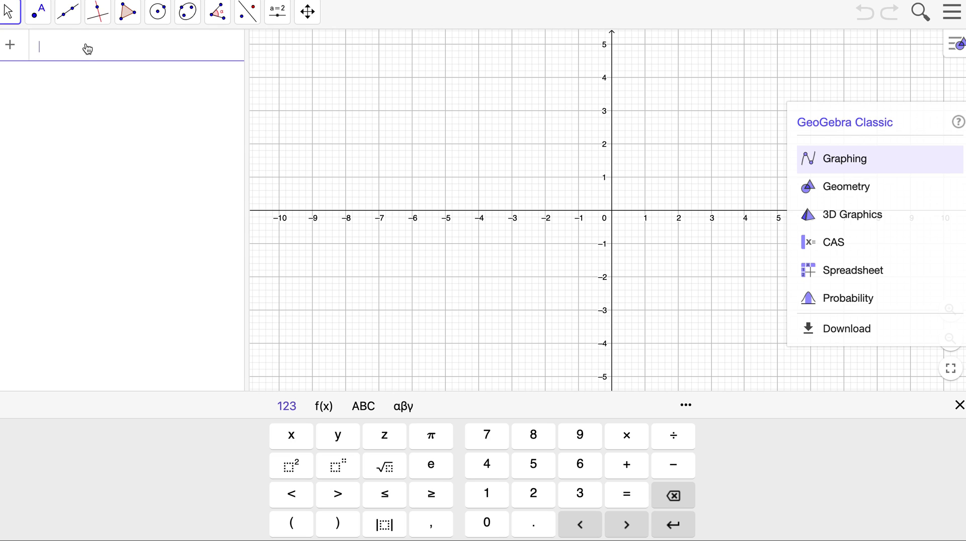
type("func")
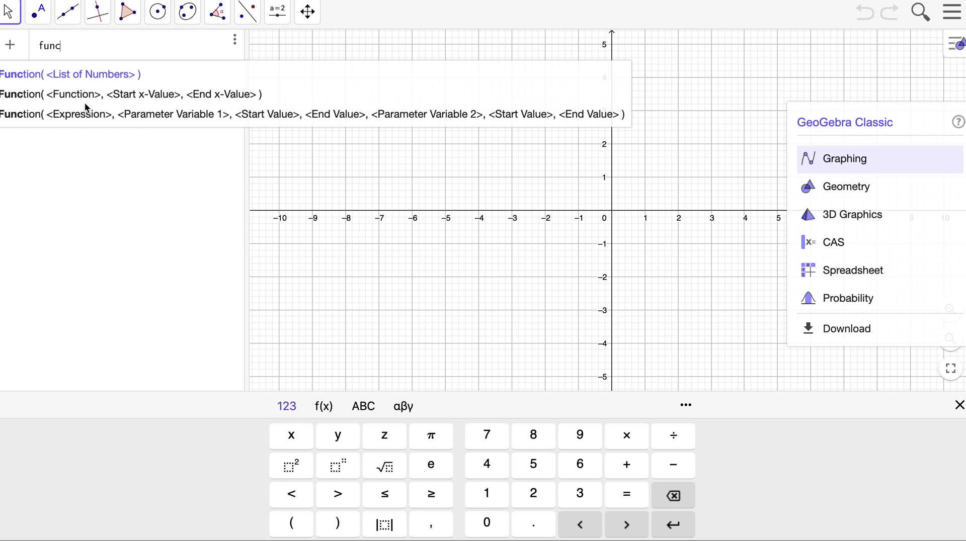
left_click(83, 95)
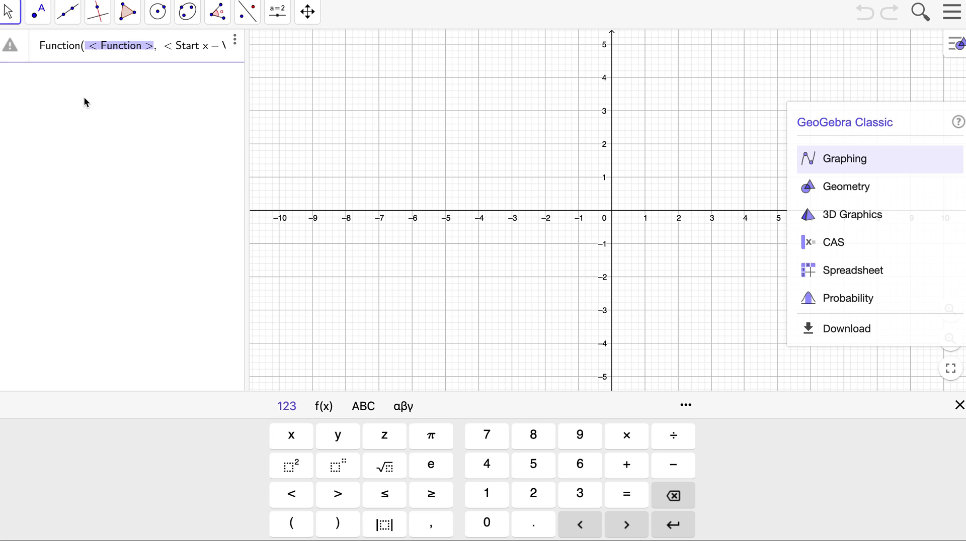
key("End")
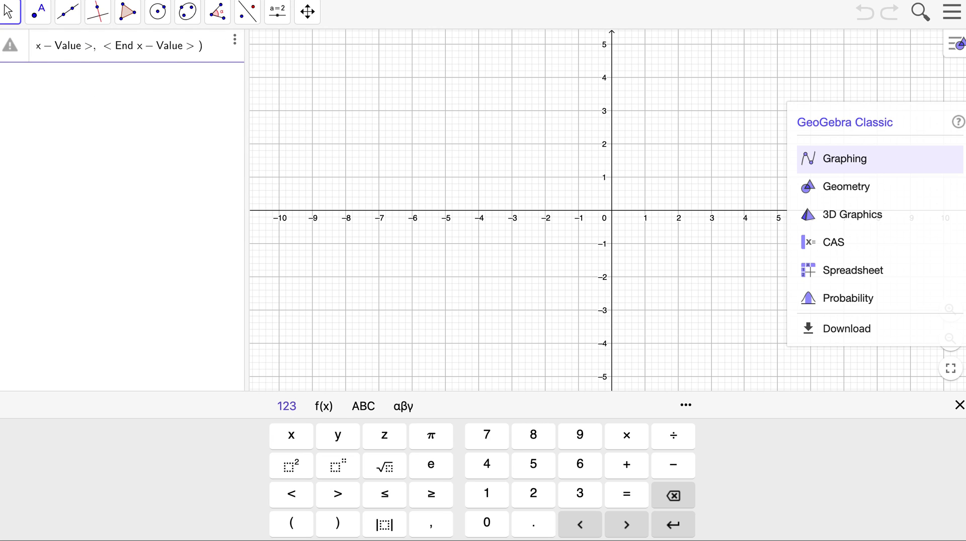
left_click(66, 46)
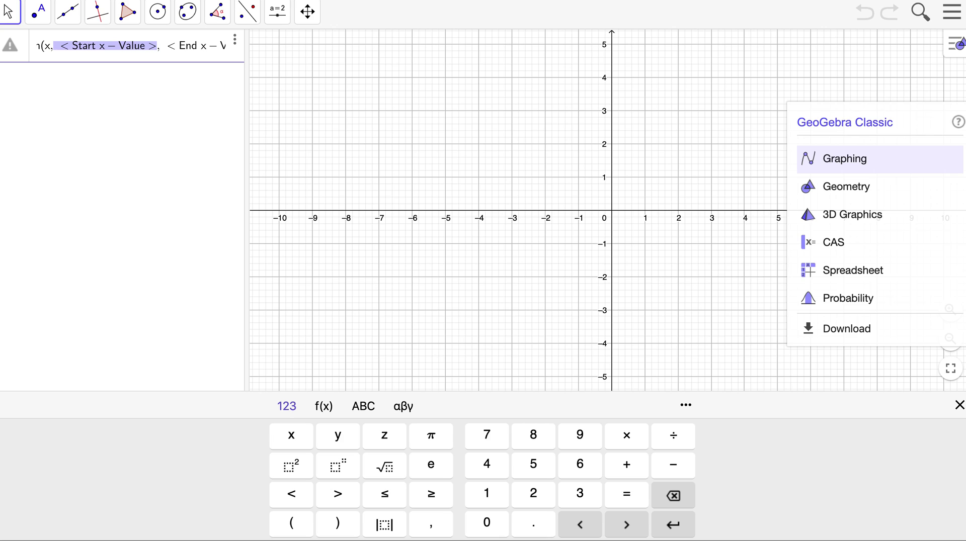
type("0, < End x – Value >")
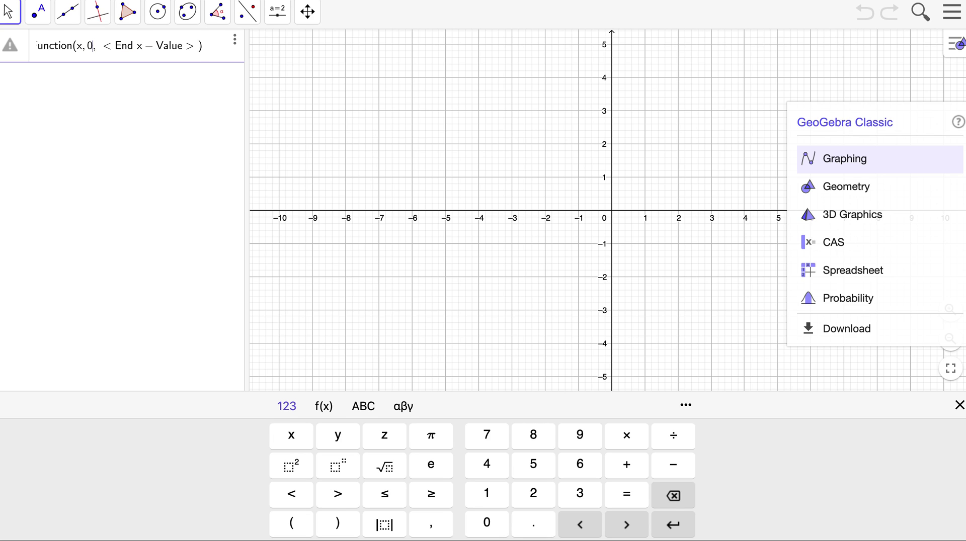
left_click(148, 46)
type("1")
key("Return")
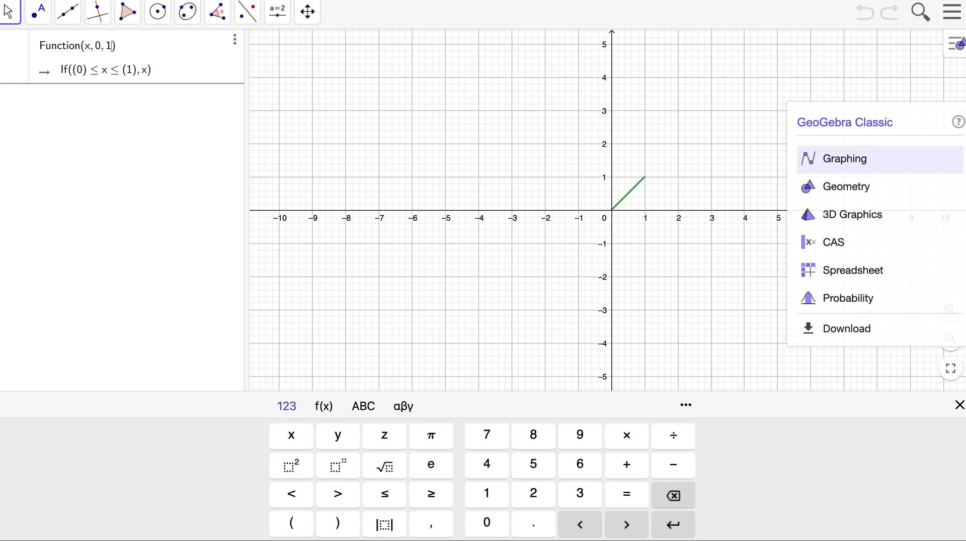
- Enter Function(x^2, 0, 1) to graph g(x) = x² on [0,1], then zoom in on the graph
key("Return")
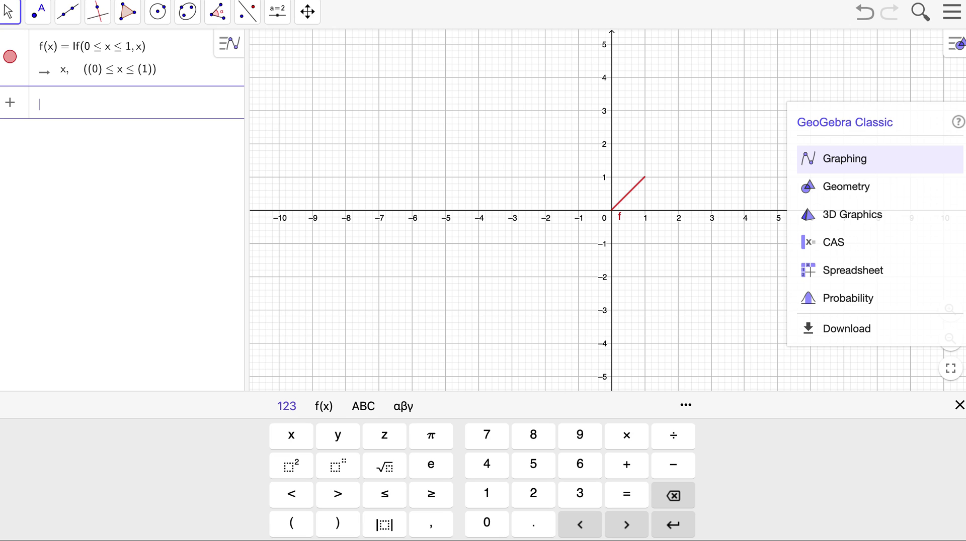
type("func")
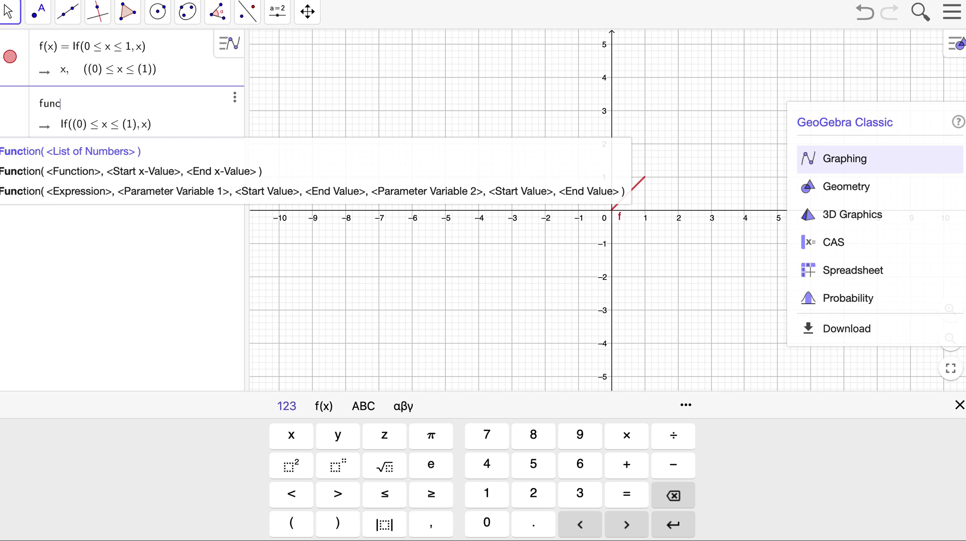
left_click(88, 174)
key("End")
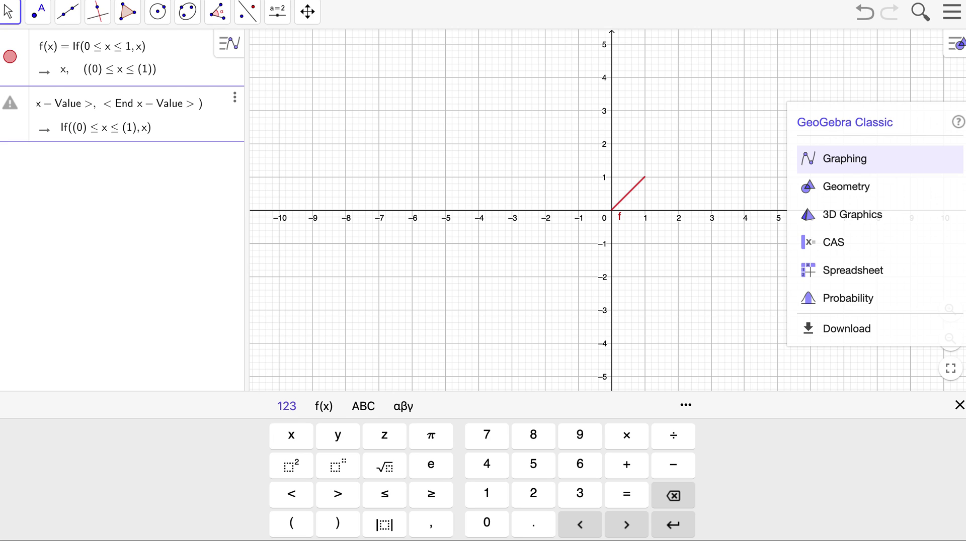
type("x^2, < Start")
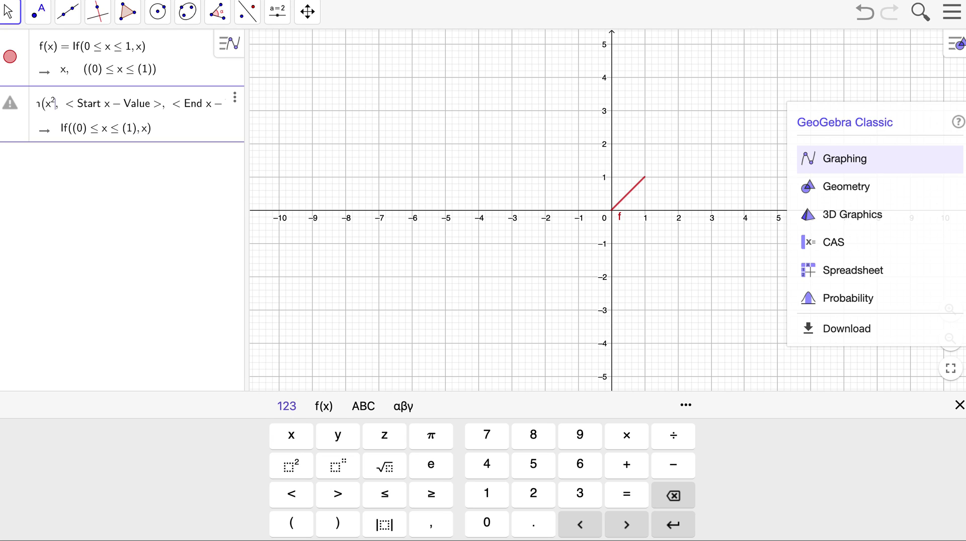
key("Tab")
type("0")
key("Tab")
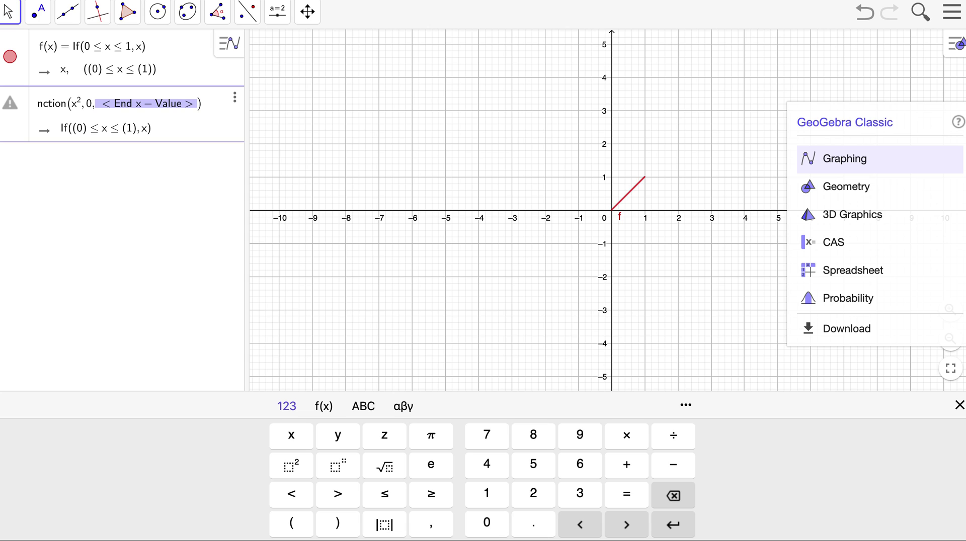
type("1")
key("Return")
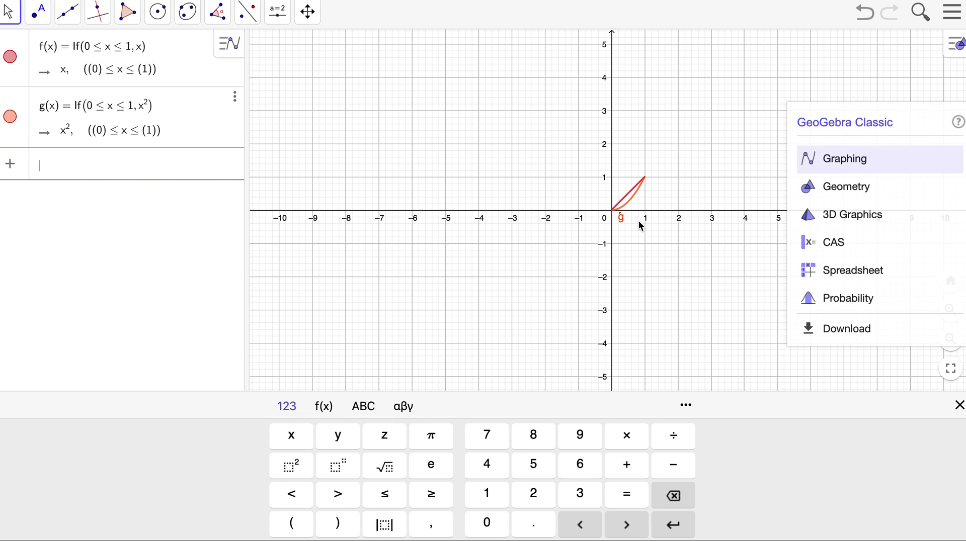
scroll(640, 226, "down", 2)
scroll(640, 226, "up", 6)
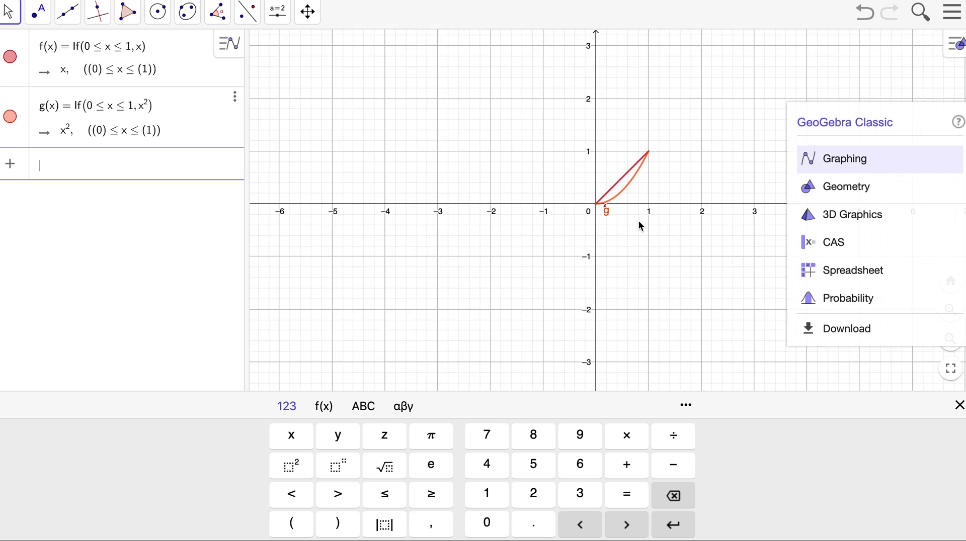
scroll(641, 225, "up", 8)
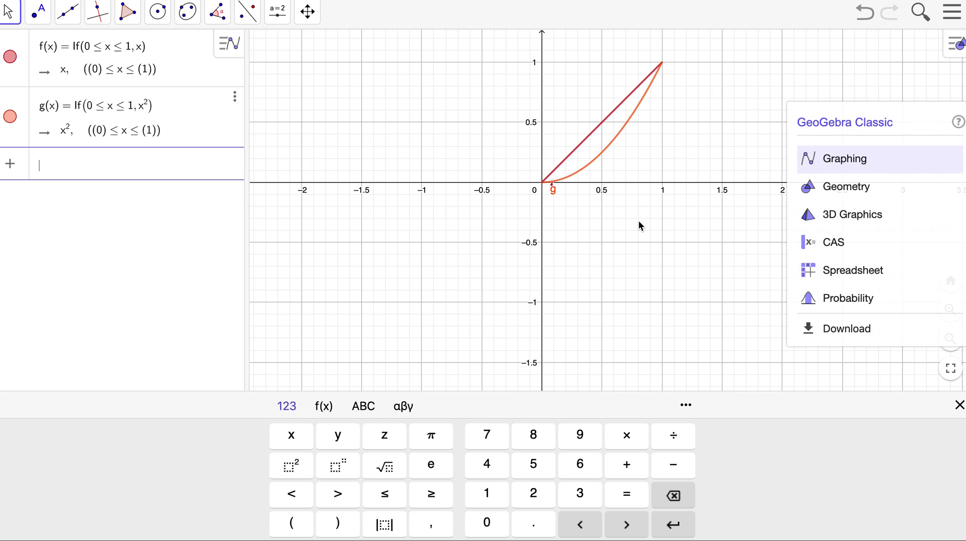
- Add an angle slider named α, ranging 0° to 360° in 1° steps, with value 45°
left_click(280, 19)
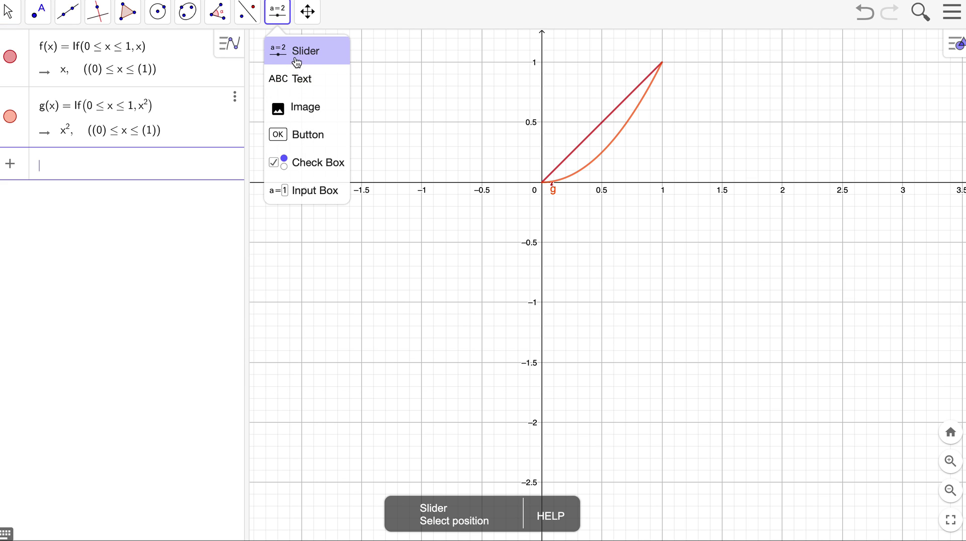
left_click(298, 57)
left_click(352, 322)
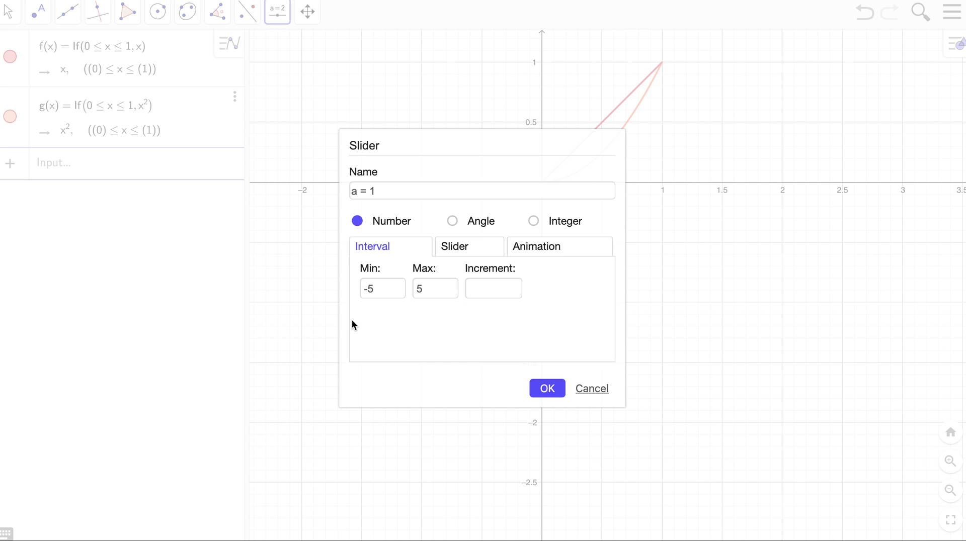
left_click(453, 221)
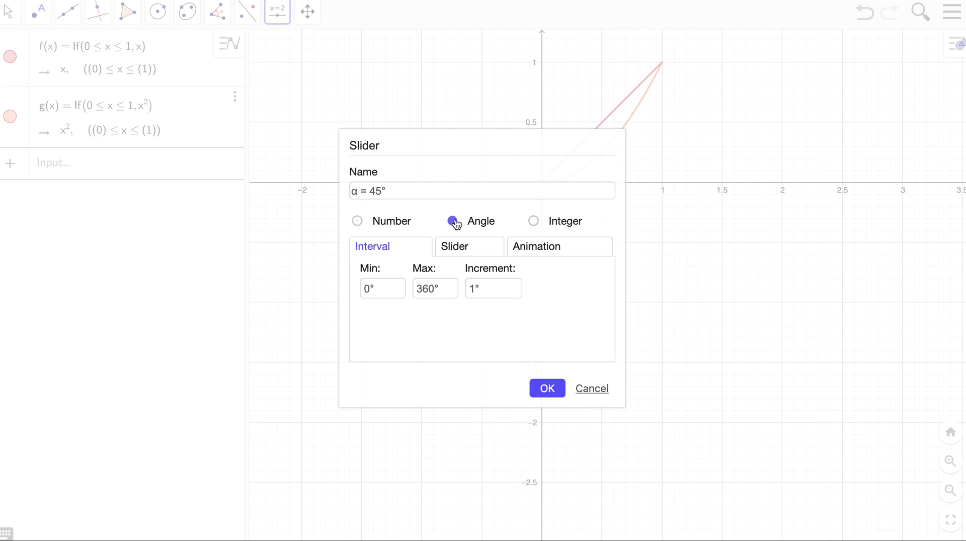
left_click(429, 192)
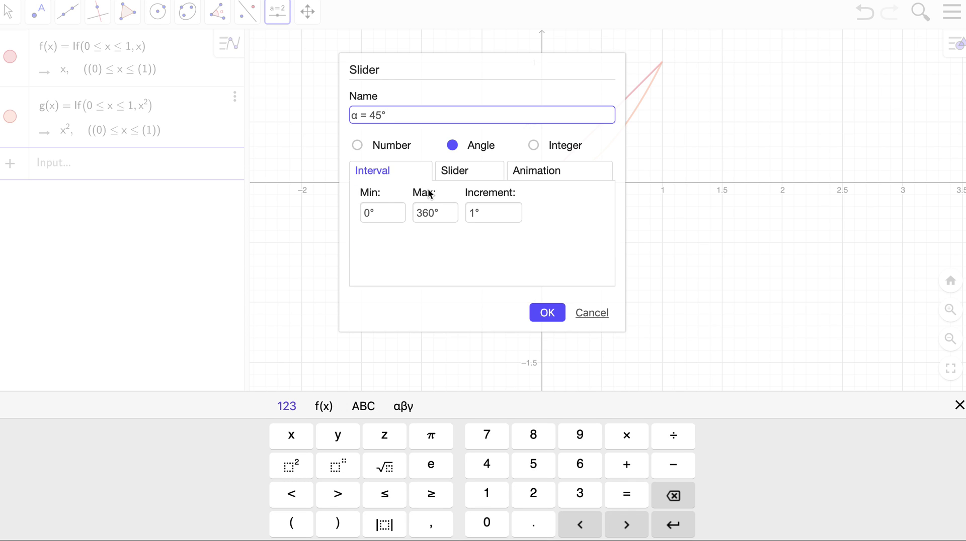
left_click(403, 408)
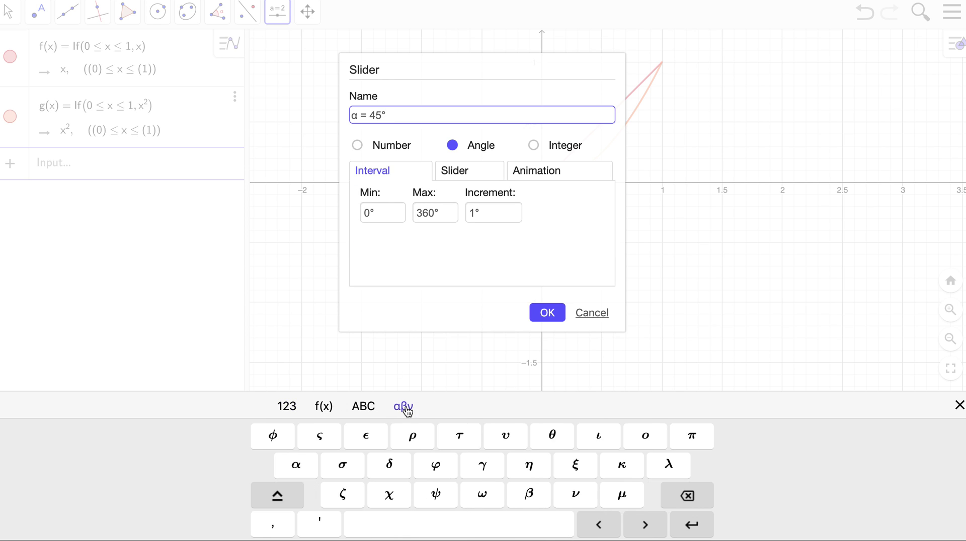
left_click(295, 465)
key("BackSpace")
key("BackSpace")
key("BackSpace")
key("BackSpace")
key("BackSpace")
left_click(298, 467)
left_click(549, 313)
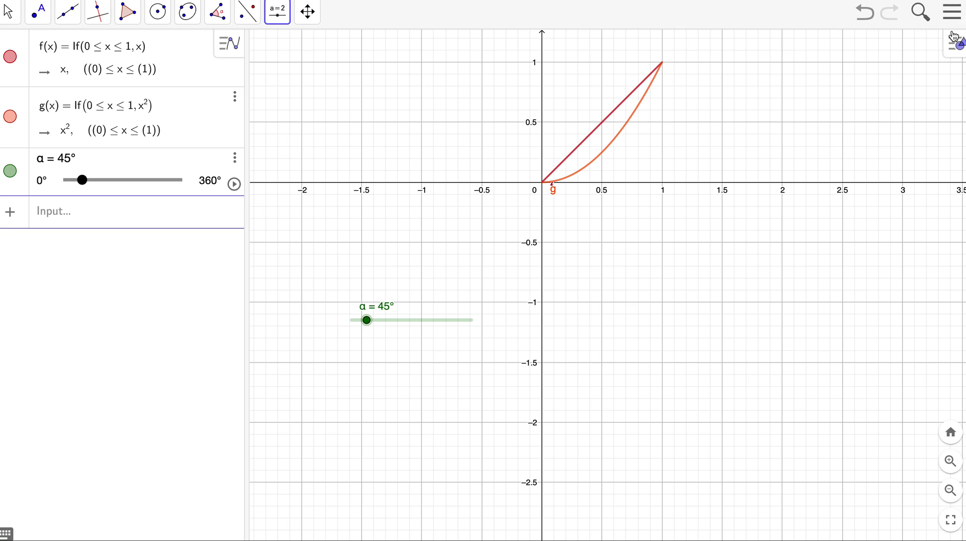
- Show the 3D Graphics view beside the graph, widen it, zoom in, and tilt it toward the xy-plane
left_click(951, 51)
left_click(926, 43)
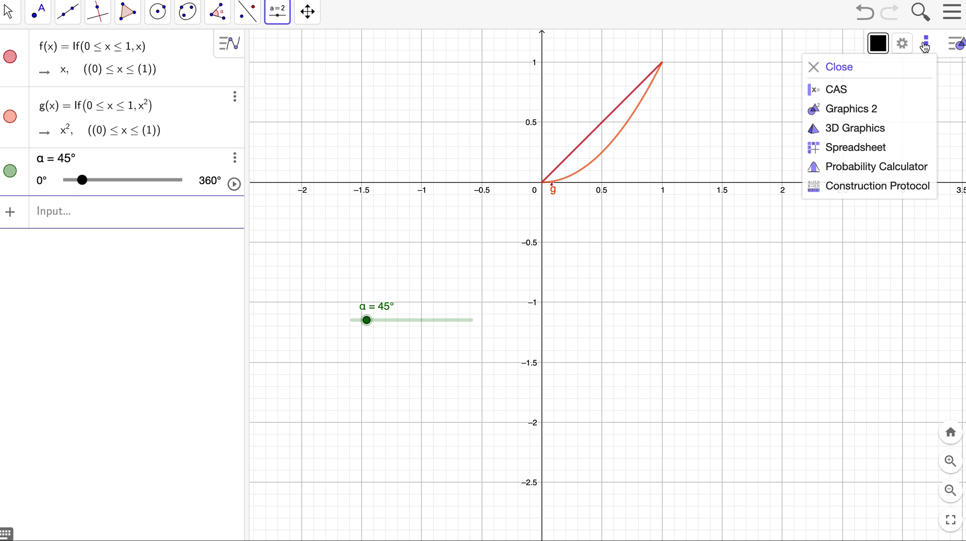
left_click(883, 128)
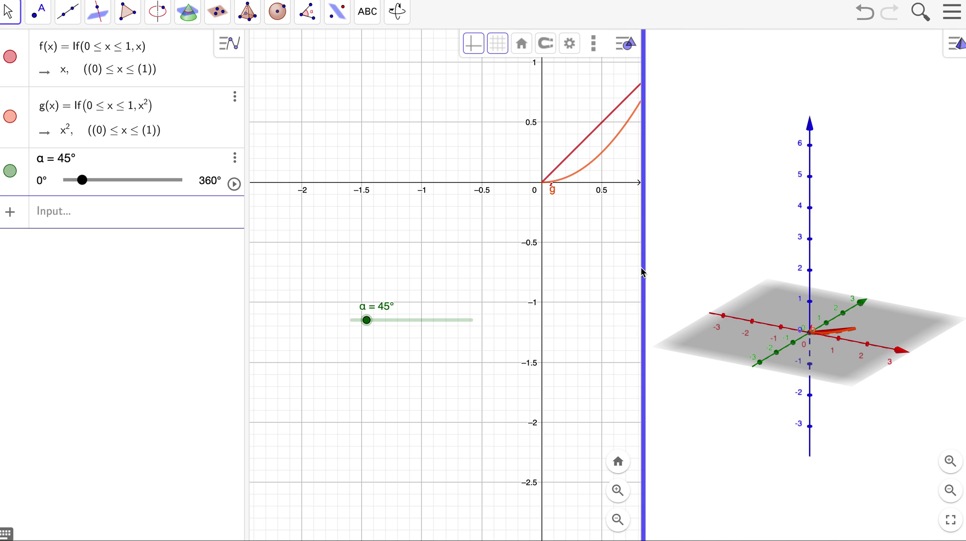
left_click_drag(642, 269, 599, 285)
scroll(811, 333, "up", 5)
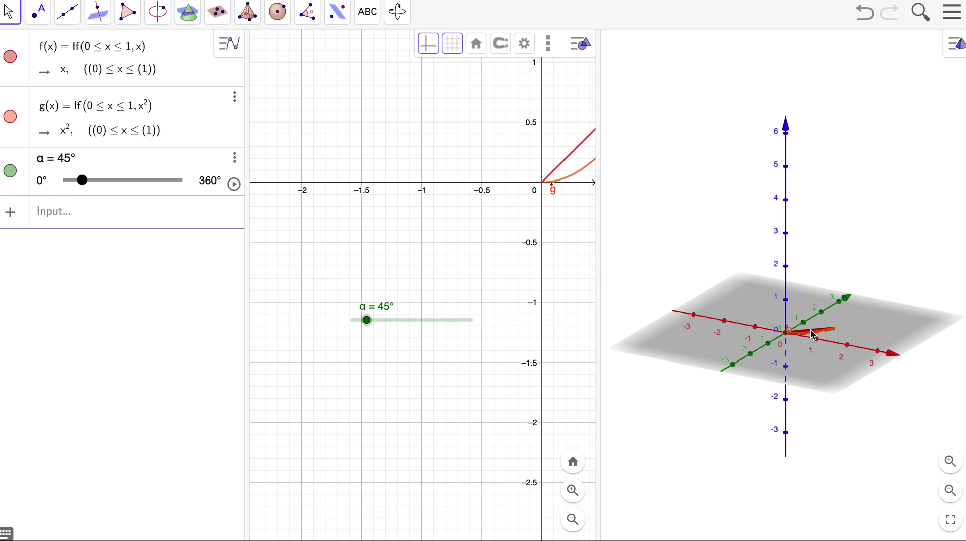
left_click_drag(810, 331, 829, 357)
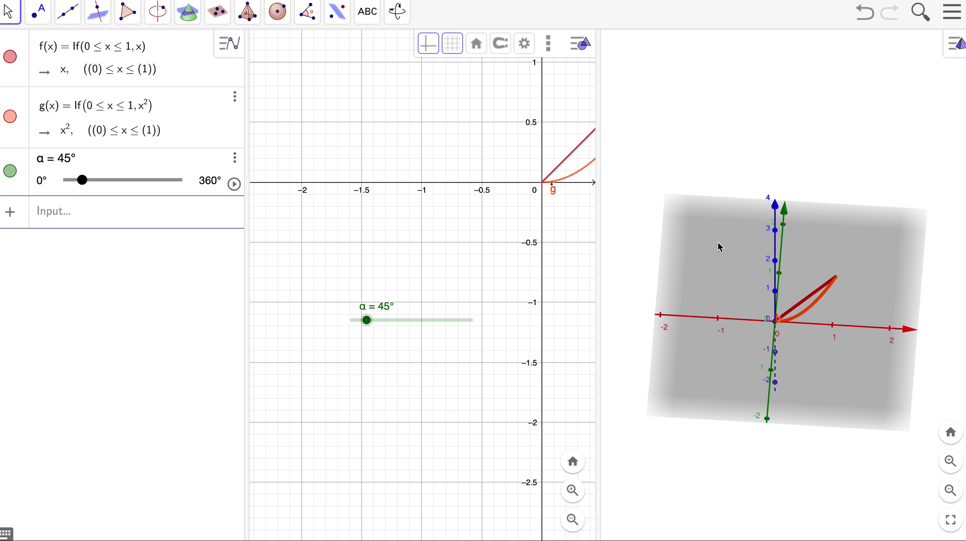
- Rotate g about the x-axis by angle α to create g₁, then drag α to 72°
left_click(338, 15)
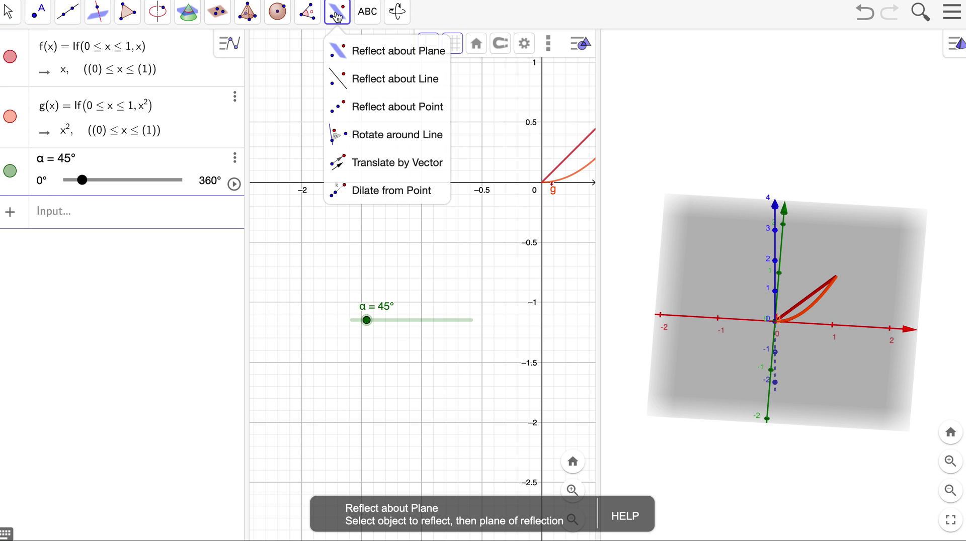
left_click(393, 140)
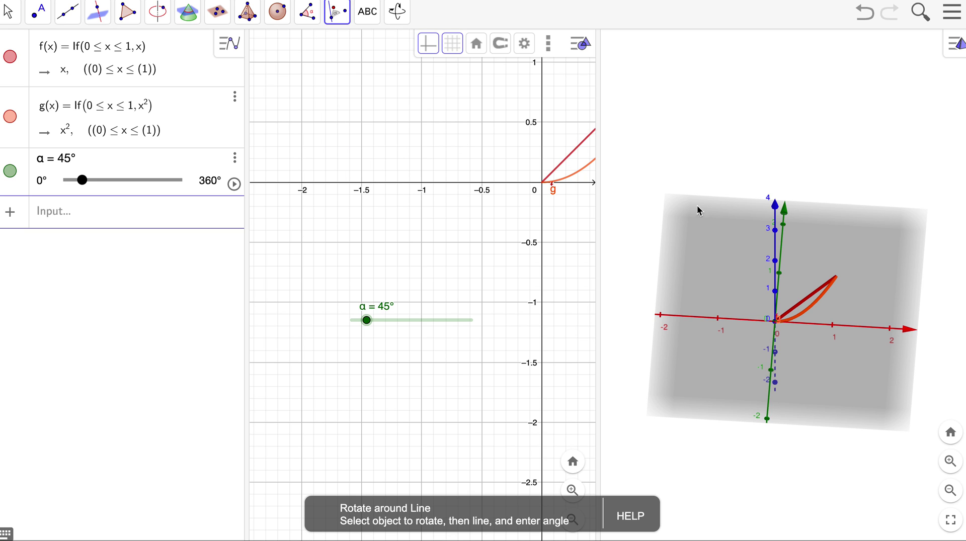
left_click(809, 316)
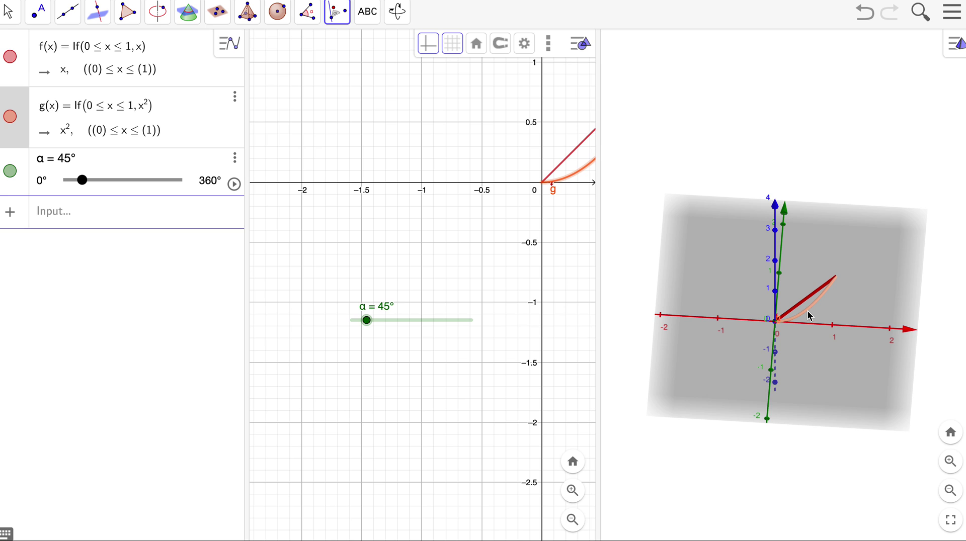
left_click(834, 329)
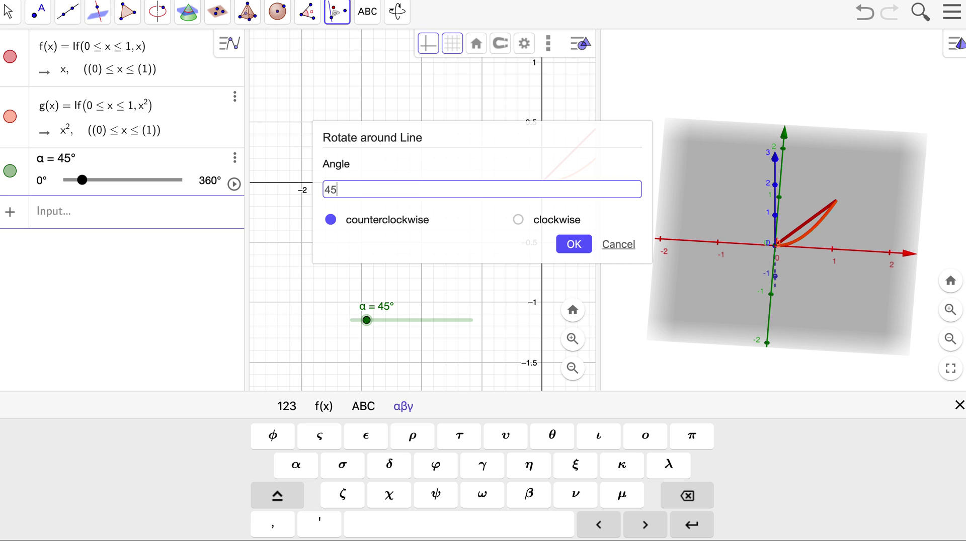
left_click(291, 465)
left_click(577, 245)
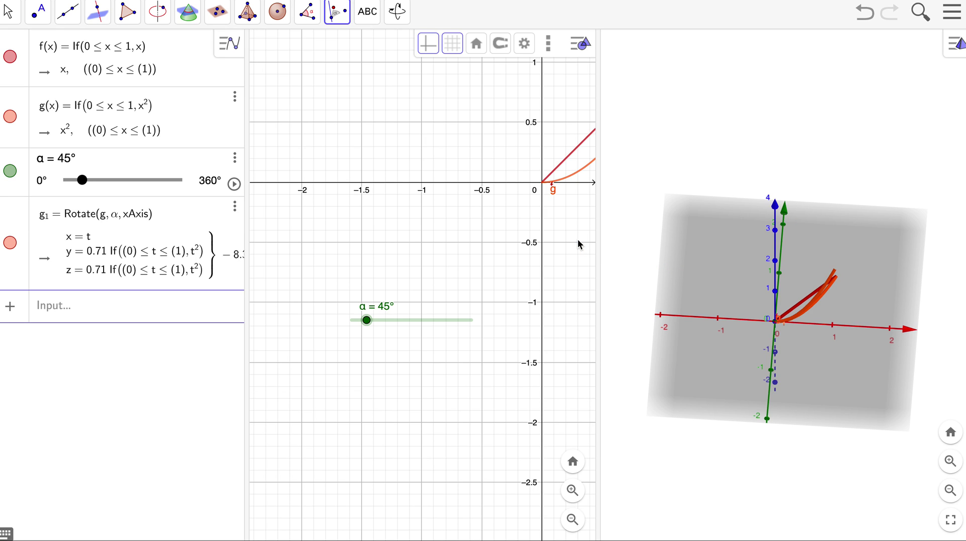
left_click(367, 321)
mouse_move(368, 322)
left_mouse_down()
mouse_move(441, 320)
mouse_move(377, 323)
left_mouse_up()
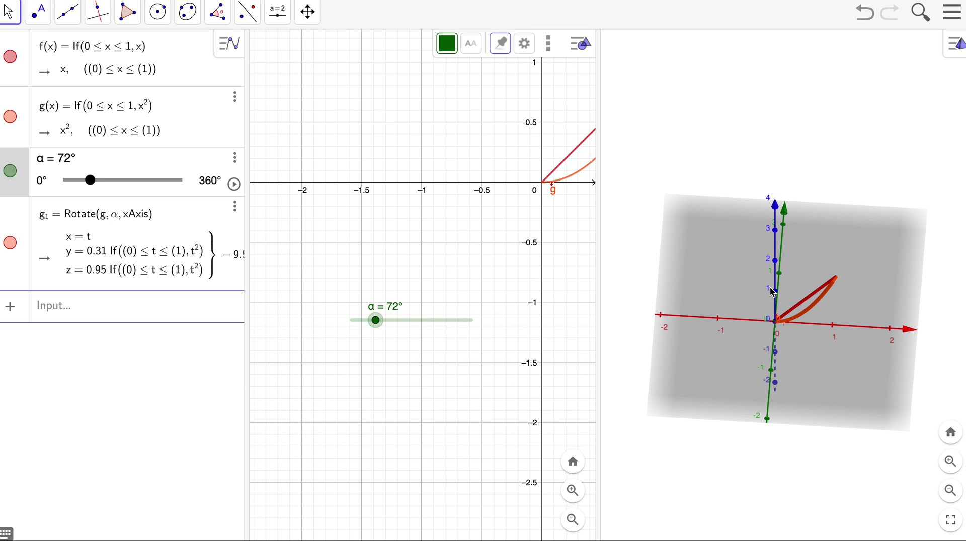
- Rotate f about the x-axis by angle α instead of the default 45° to create f₁
left_click(716, 114)
left_click(337, 12)
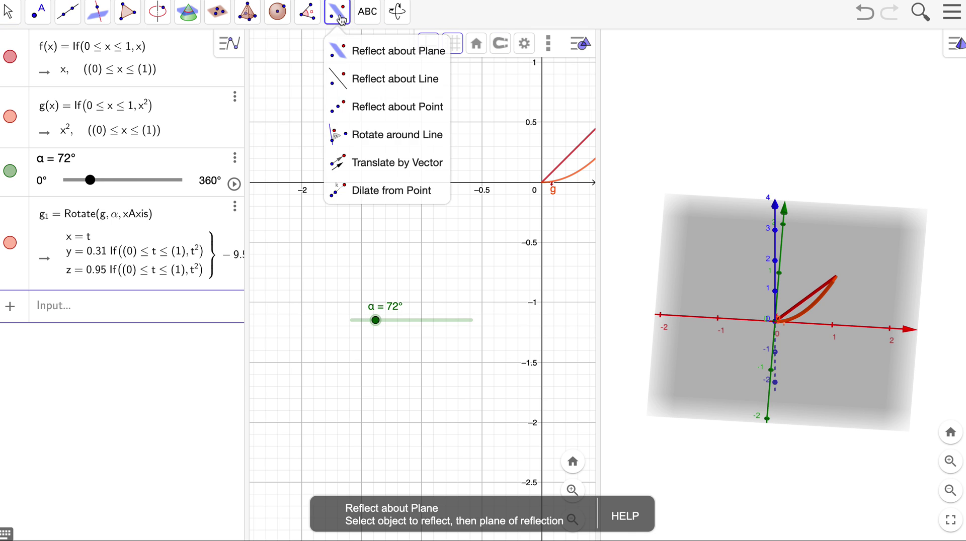
left_click(366, 94)
left_click(379, 137)
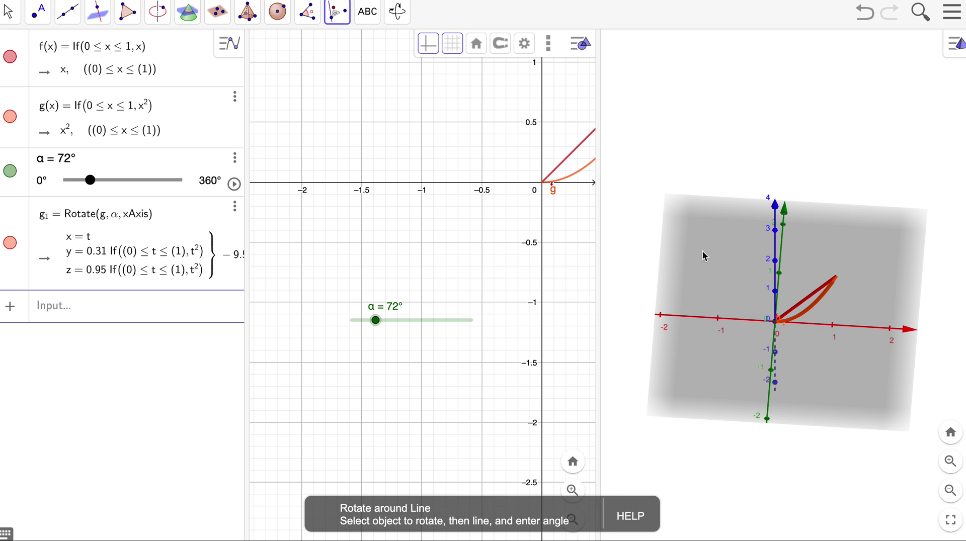
left_click(805, 306)
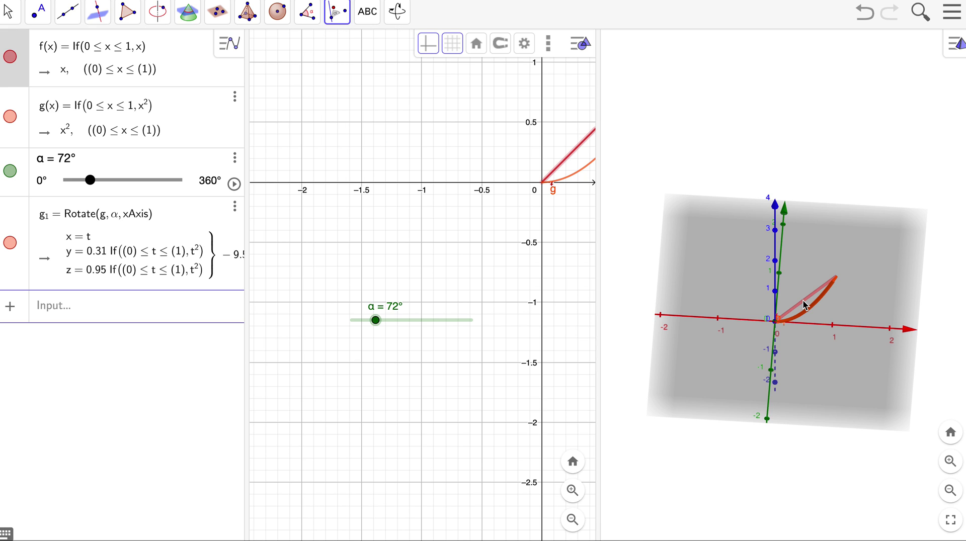
left_click(835, 330)
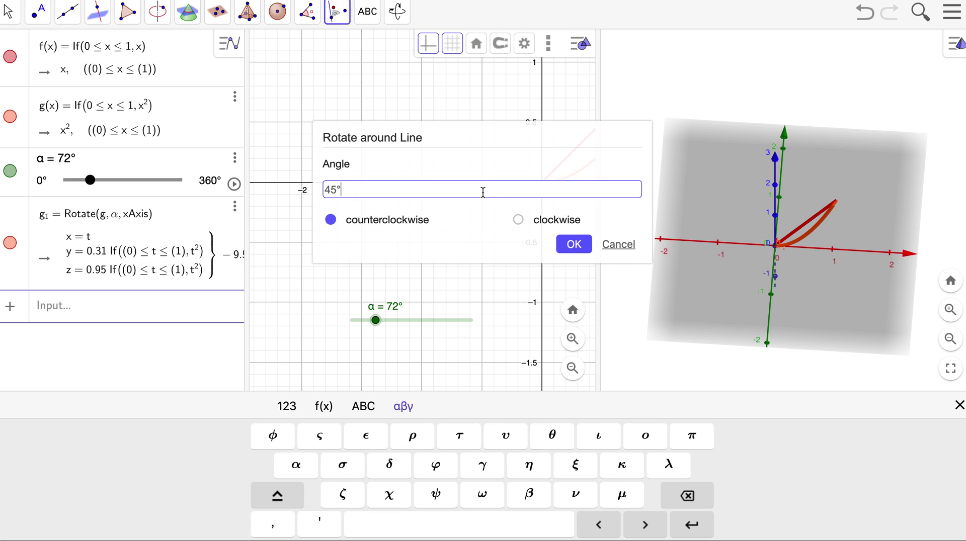
key("BackSpace")
key("BackSpace")
key("BackSpace")
left_click(291, 473)
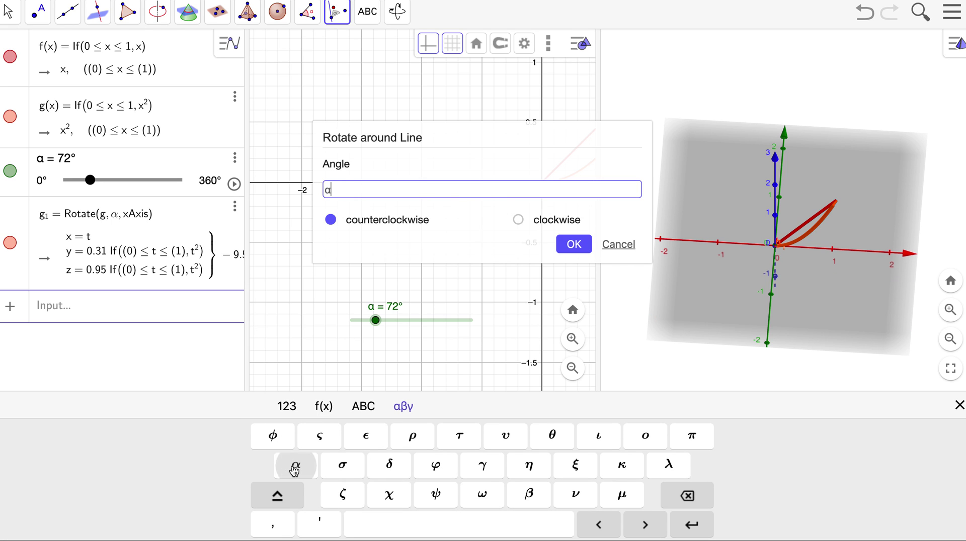
left_click(575, 245)
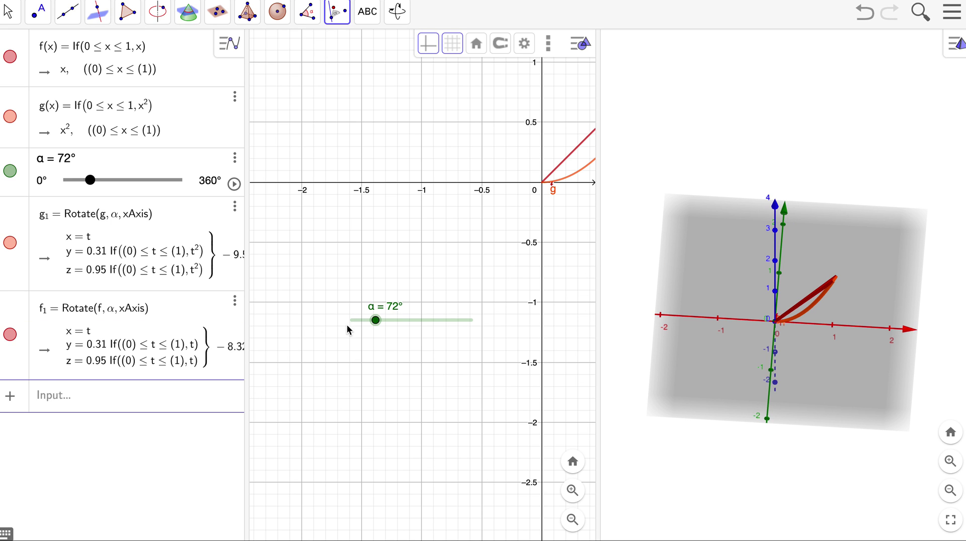
- Nudge the α slider, start its animation, and raise the speed to 3.5×
left_click(375, 320)
mouse_move(377, 325)
left_mouse_down()
mouse_move(447, 320)
mouse_move(364, 320)
mouse_move(378, 320)
left_mouse_up()
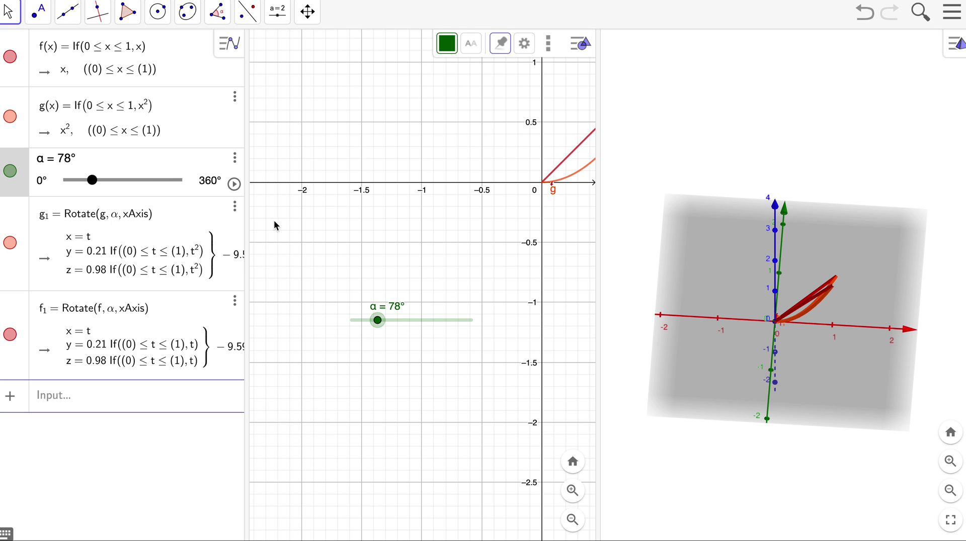
left_click(233, 184)
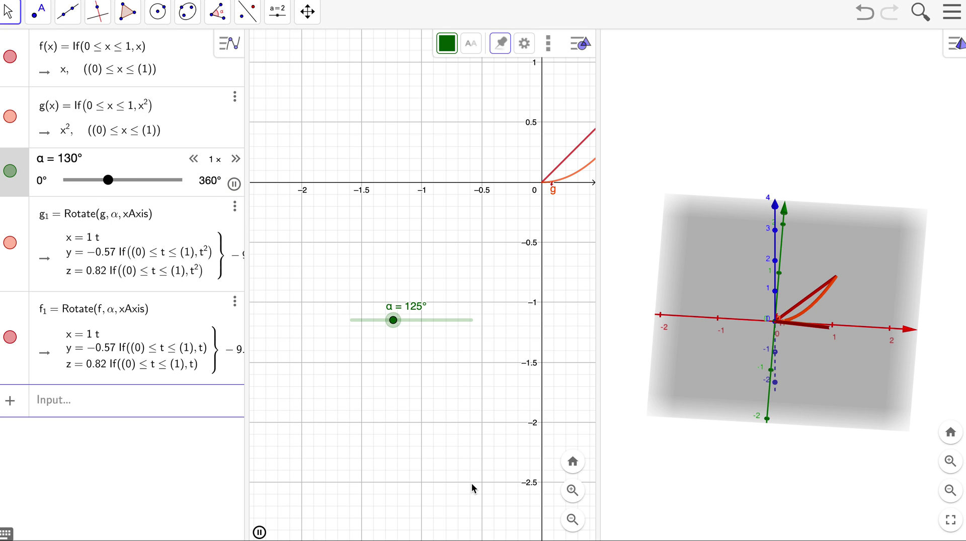
left_click(235, 160)
left_click(235, 160)
left_click(235, 160)
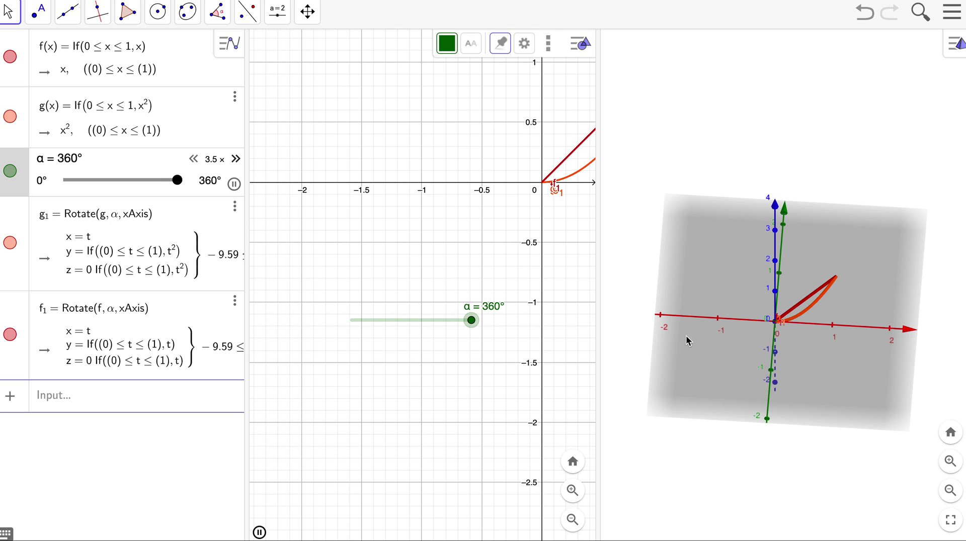
- Reorient the 3D view to an oblique view from above
left_click(722, 410)
left_click_drag(723, 410, 688, 326)
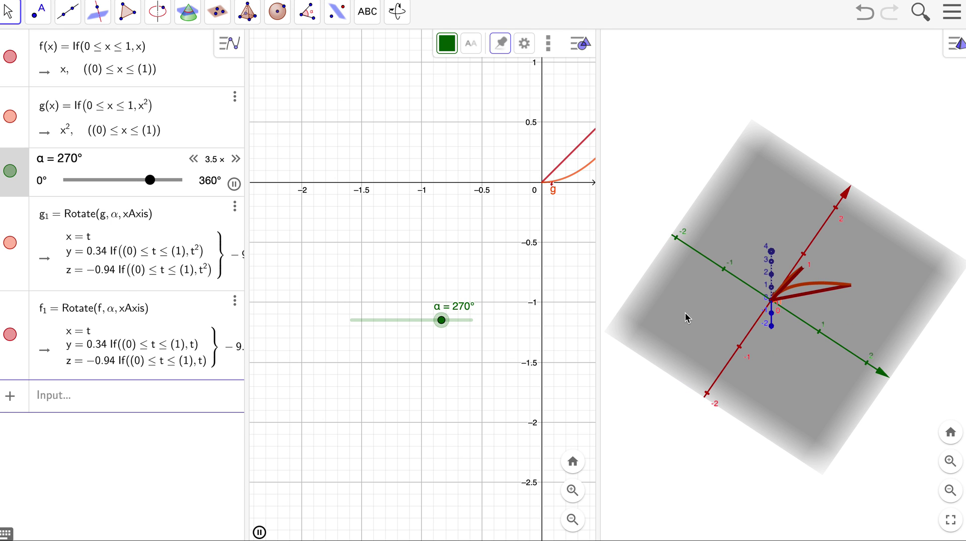
left_click_drag(687, 261, 775, 187)
- Turn the 3D view so the z-axis stands upright, then stop the α animation at 185°
left_click_drag(813, 434, 780, 383)
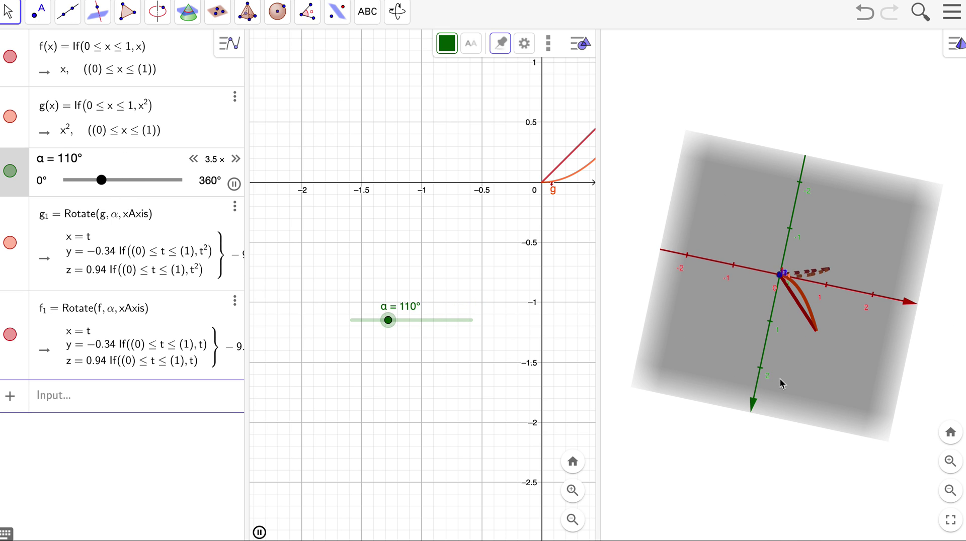
left_click(234, 185)
left_click_drag(848, 415, 895, 466)
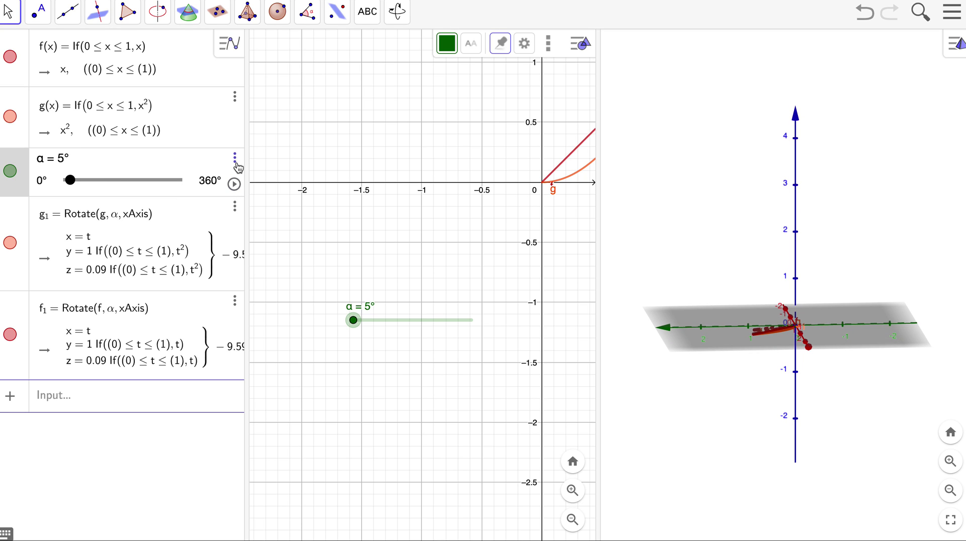
left_click(234, 184)
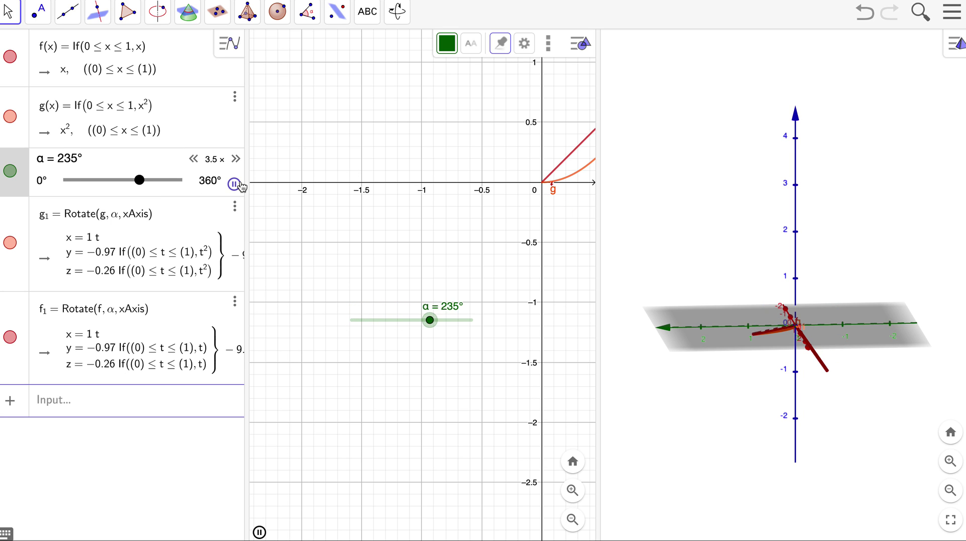
key("Escape")
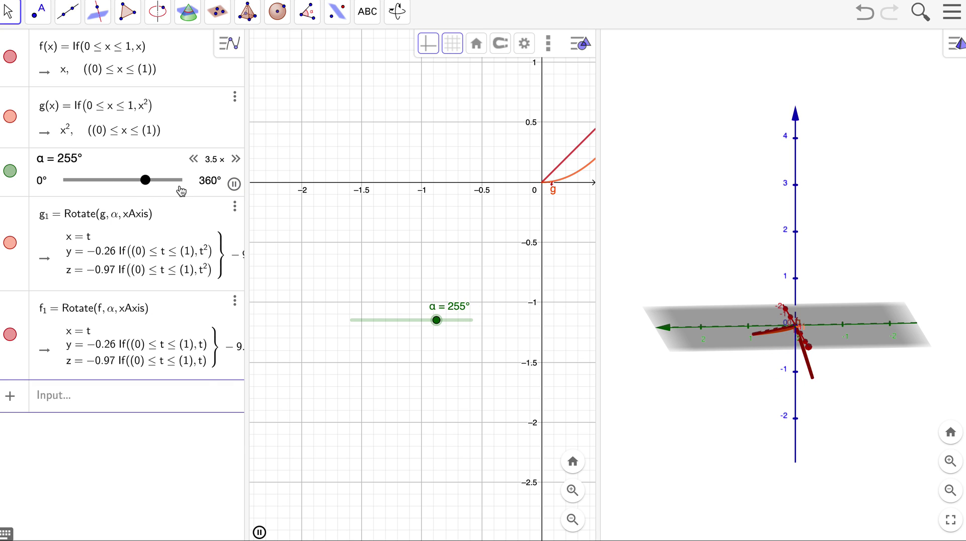
left_click(234, 184)
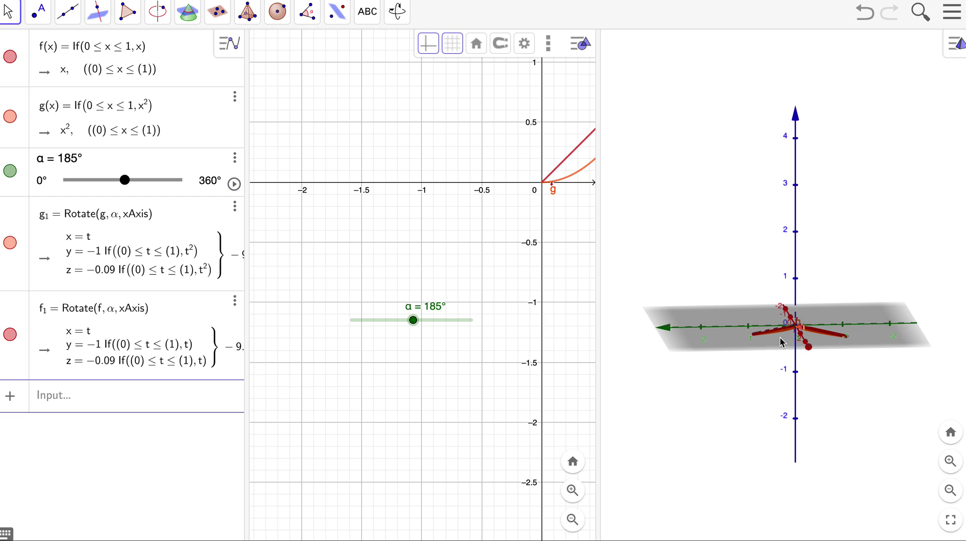
left_click(830, 339)
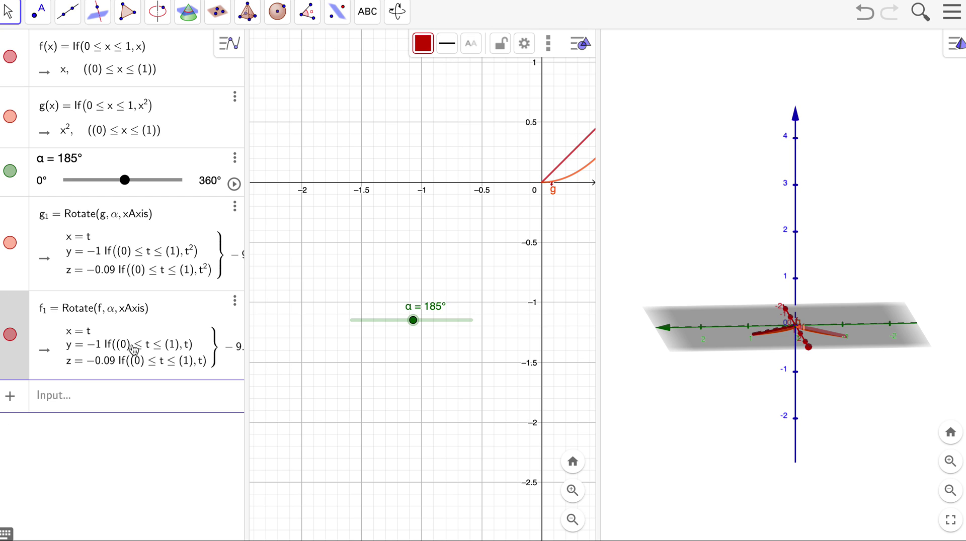
- Turn on Show trace for f₁ and g₁, then close the properties panel
left_click(235, 303)
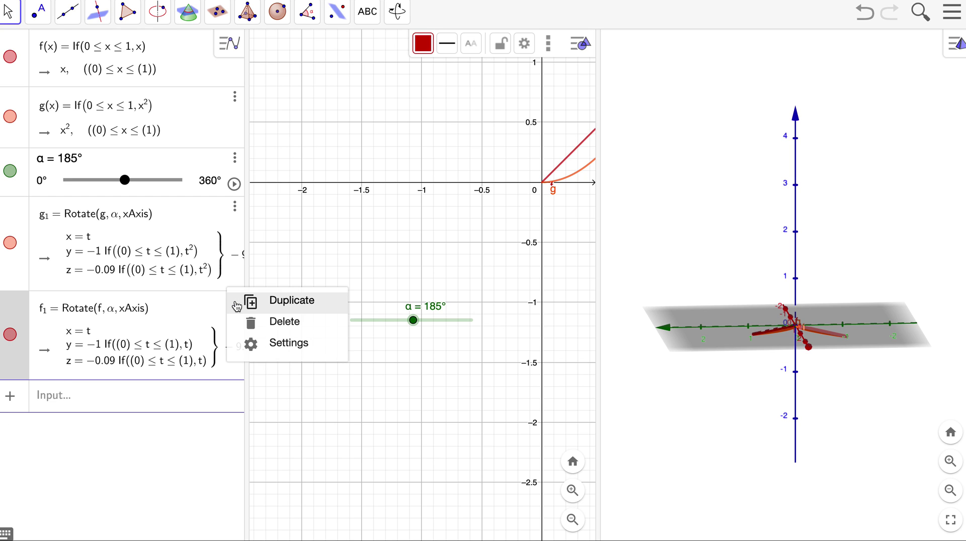
left_click(277, 343)
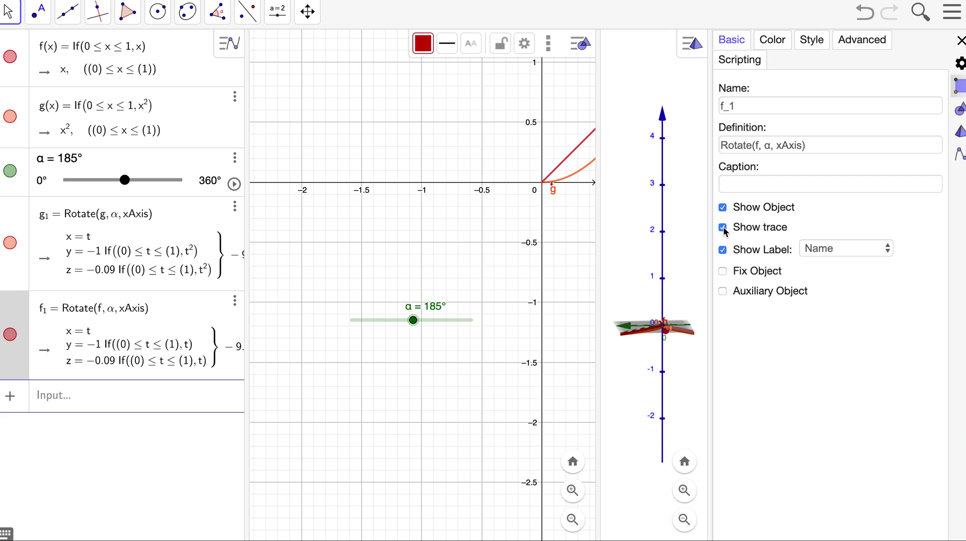
left_click(149, 235)
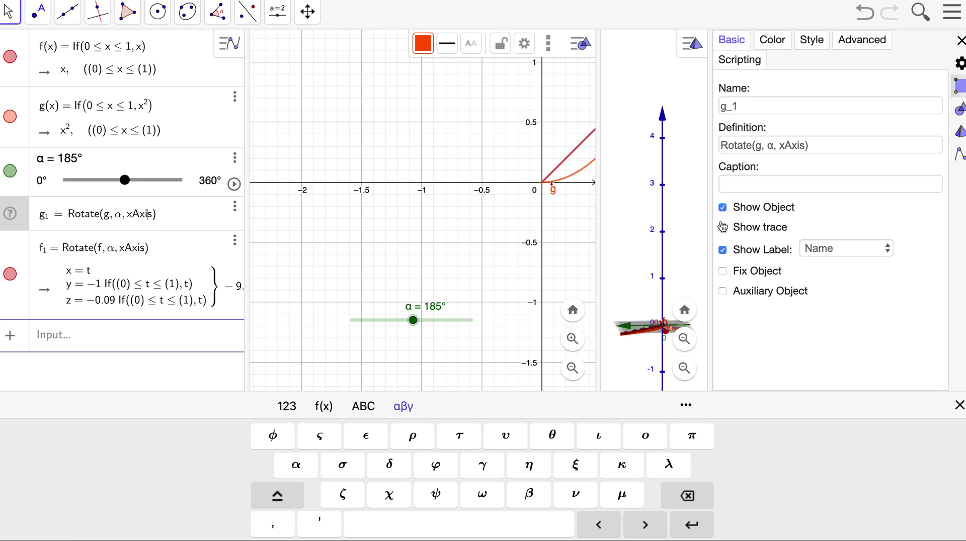
left_click(723, 228)
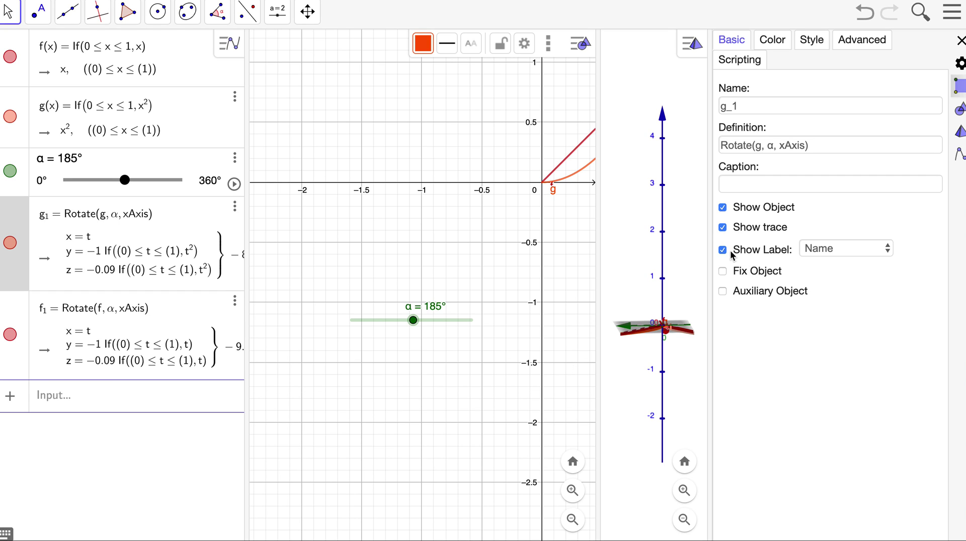
left_click(960, 41)
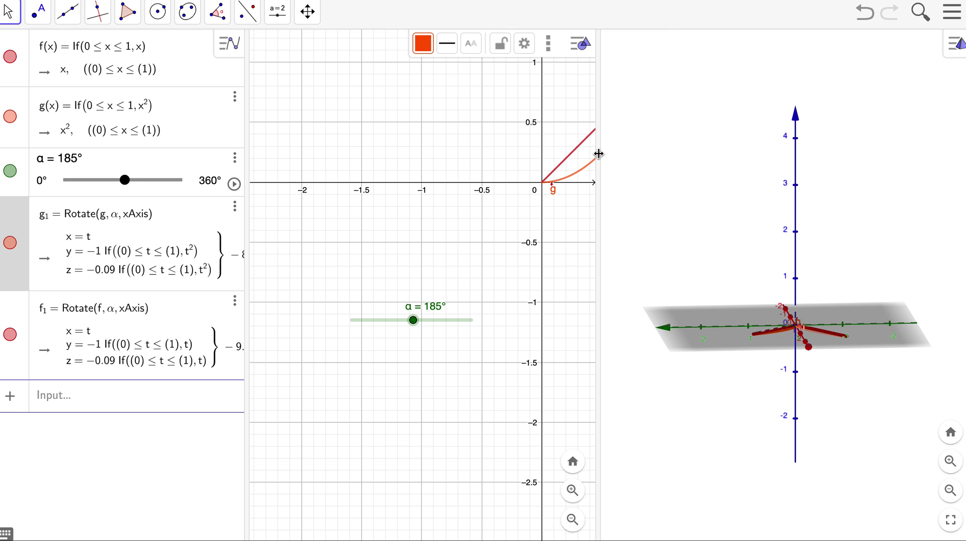
- Widen the 3D view, start animating α, and tilt the view to look from above
left_click_drag(599, 154, 293, 219)
left_click(234, 185)
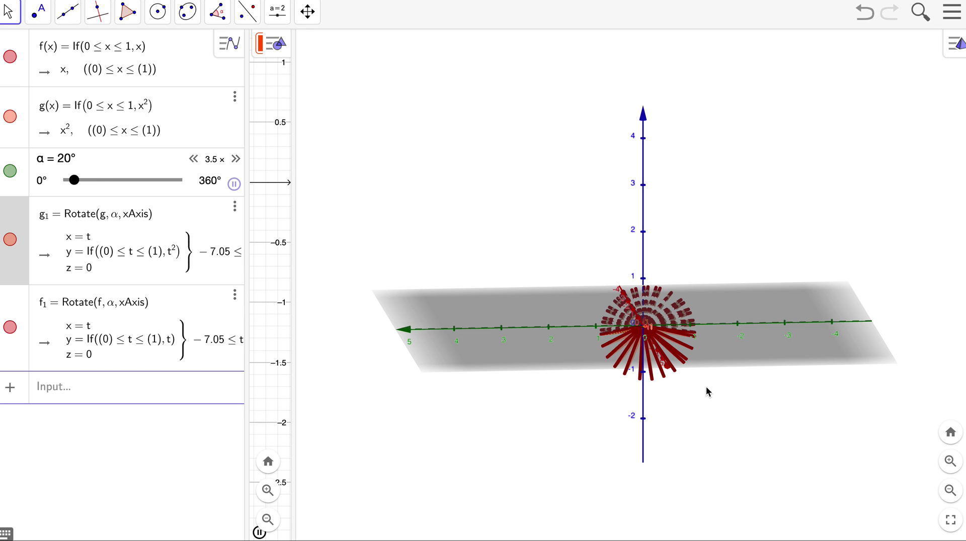
left_click_drag(705, 391, 629, 402)
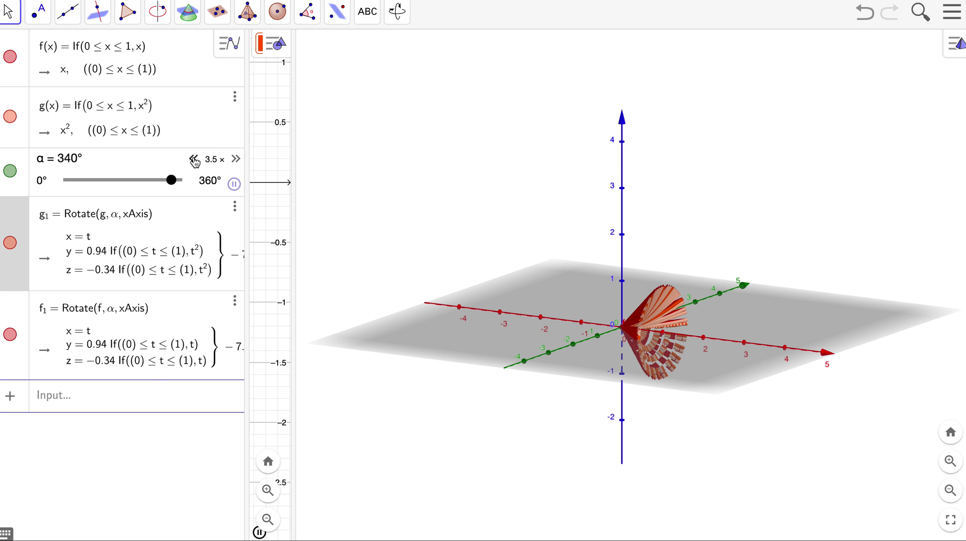
- Slow the α animation to normal speed and pause it at 196°
left_click(194, 160)
left_click(194, 160)
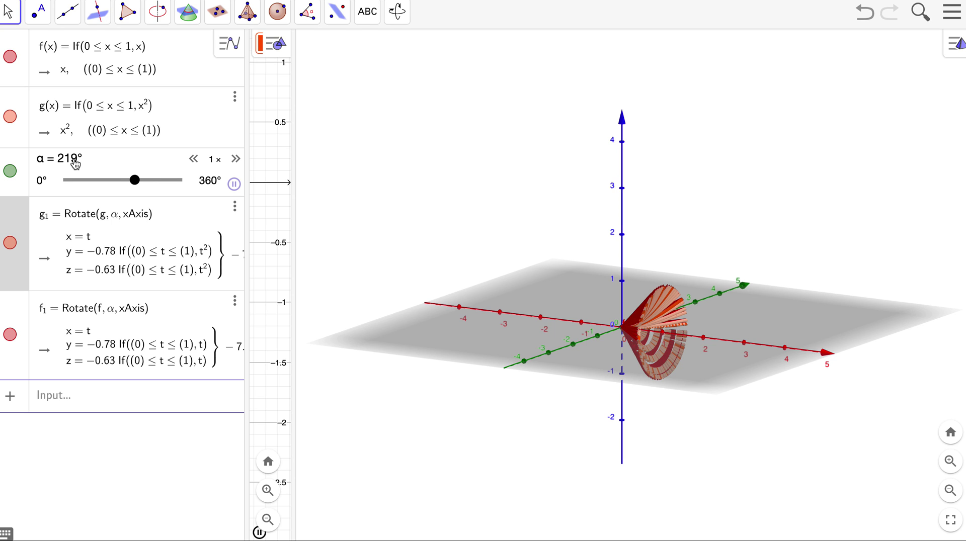
left_click(188, 182)
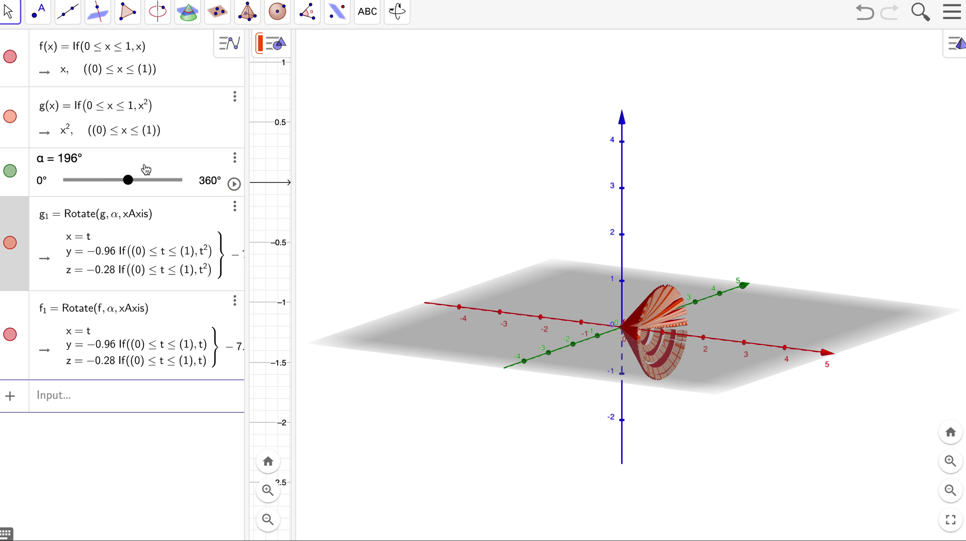
- Open the α slider's settings on the Slider tab showing range and increment
left_click(235, 159)
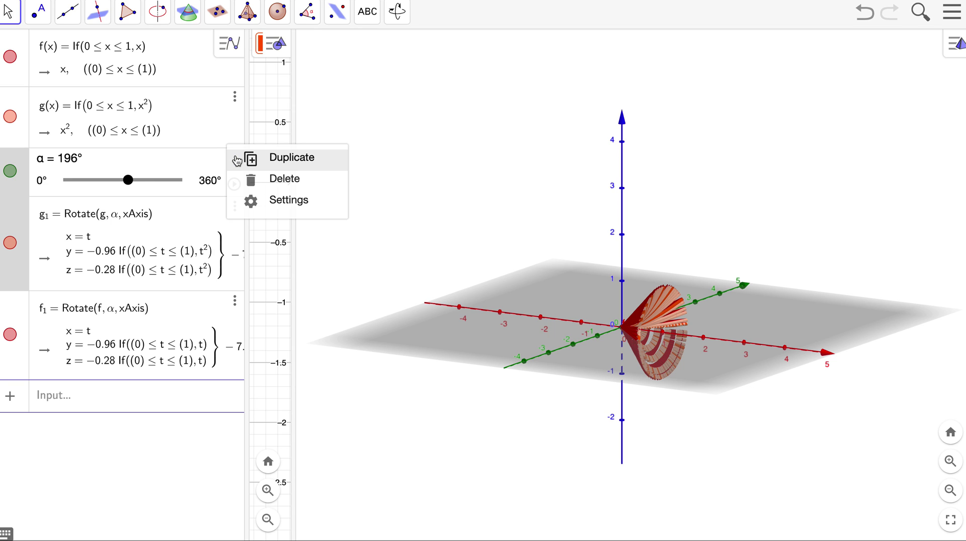
left_click(280, 203)
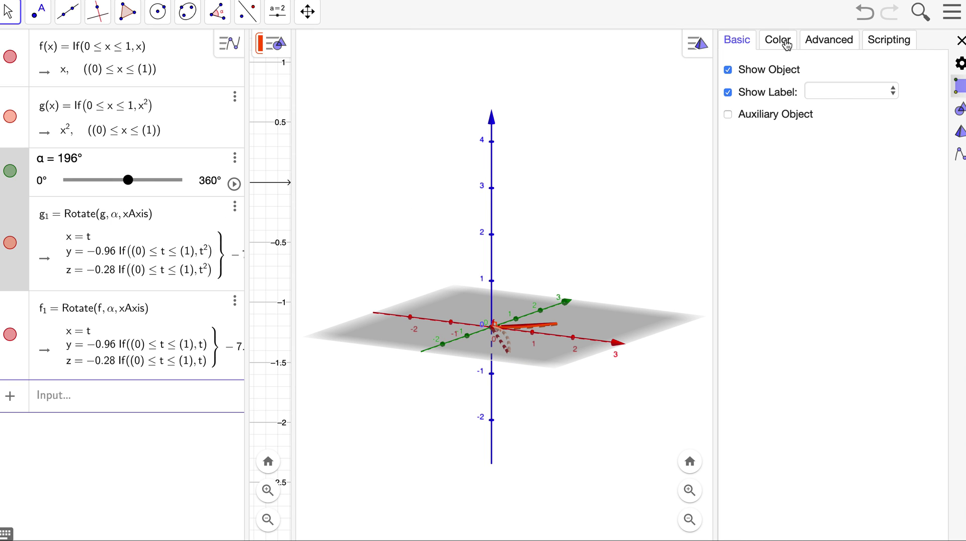
left_click(821, 44)
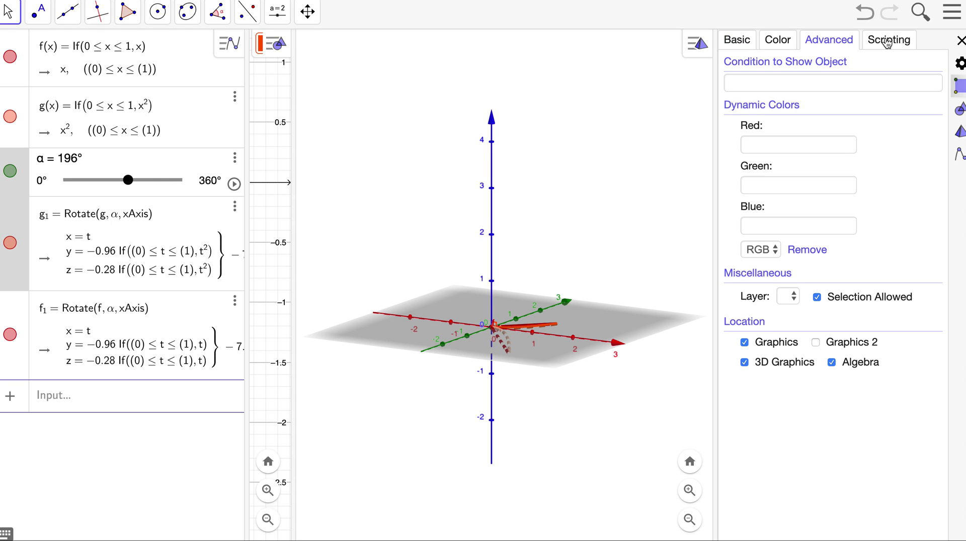
left_click(740, 43)
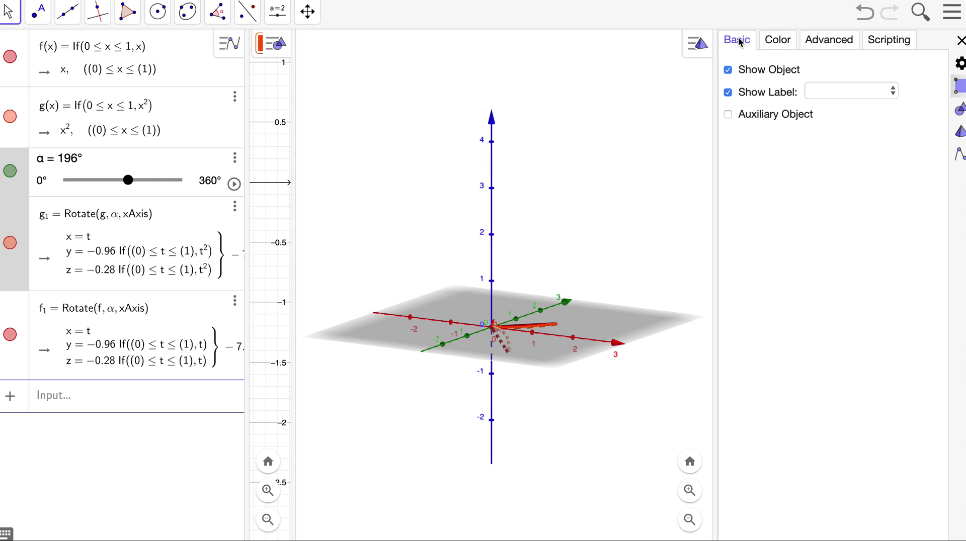
left_click(183, 164)
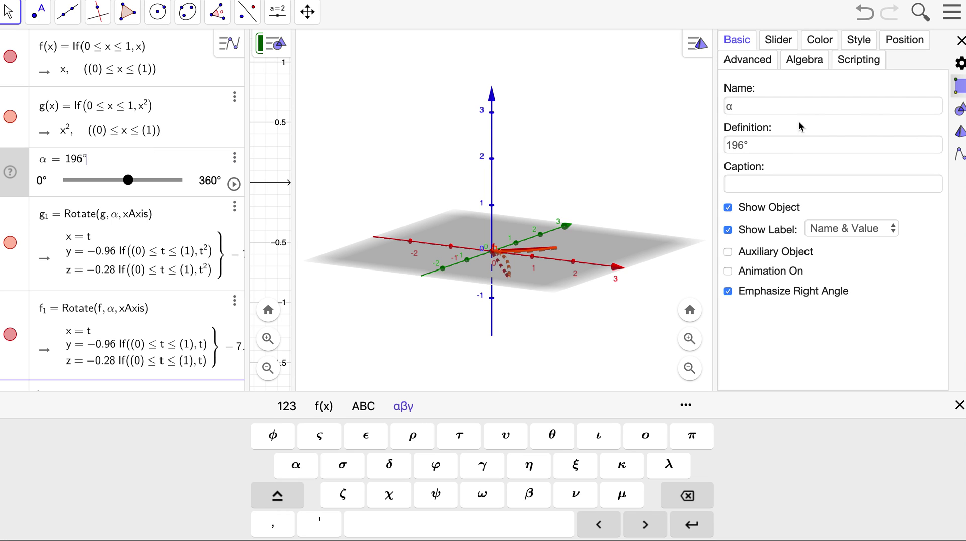
left_click(777, 42)
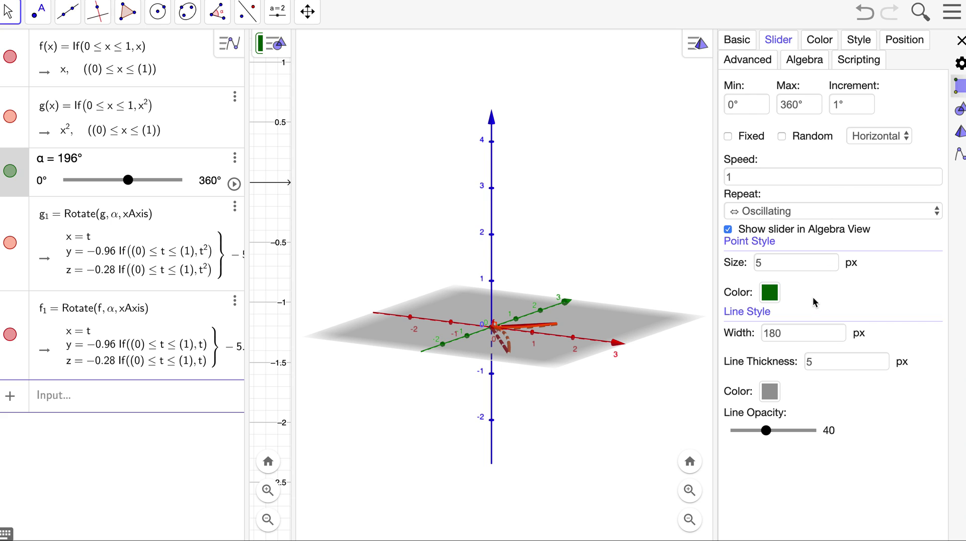
- Set α's increment to 0.1 radian (5.72957°), keep Oscillating repeat, and close the settings
left_click(780, 212)
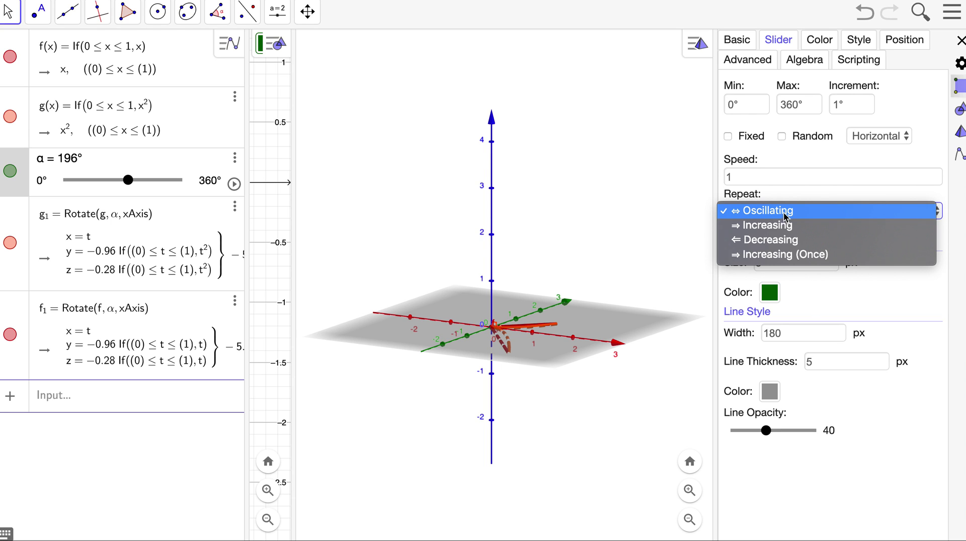
left_click(801, 100)
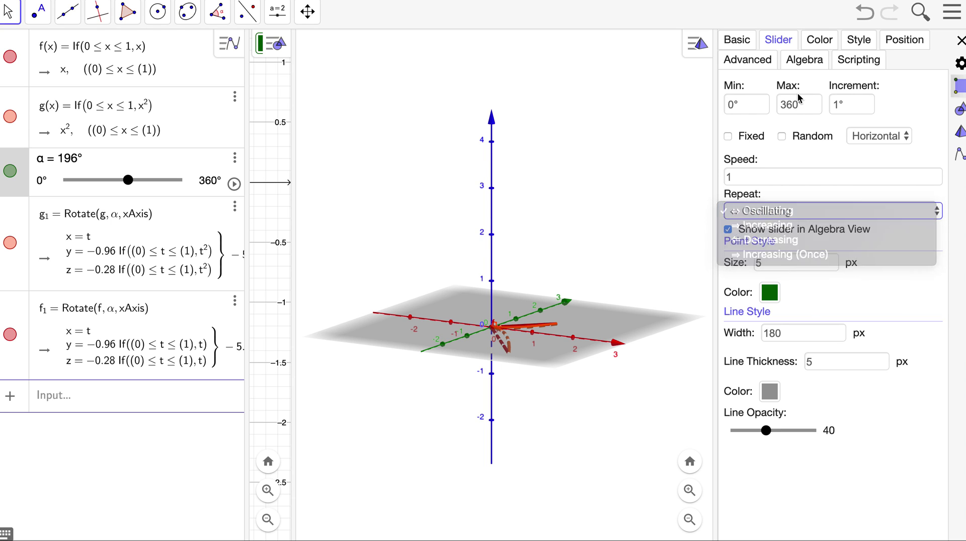
left_click(840, 103)
key("Return")
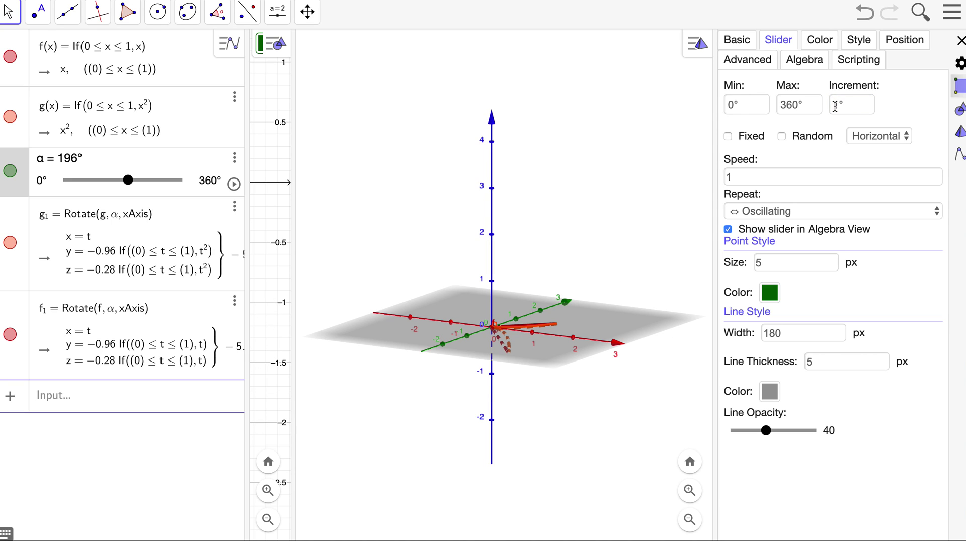
left_click(841, 107)
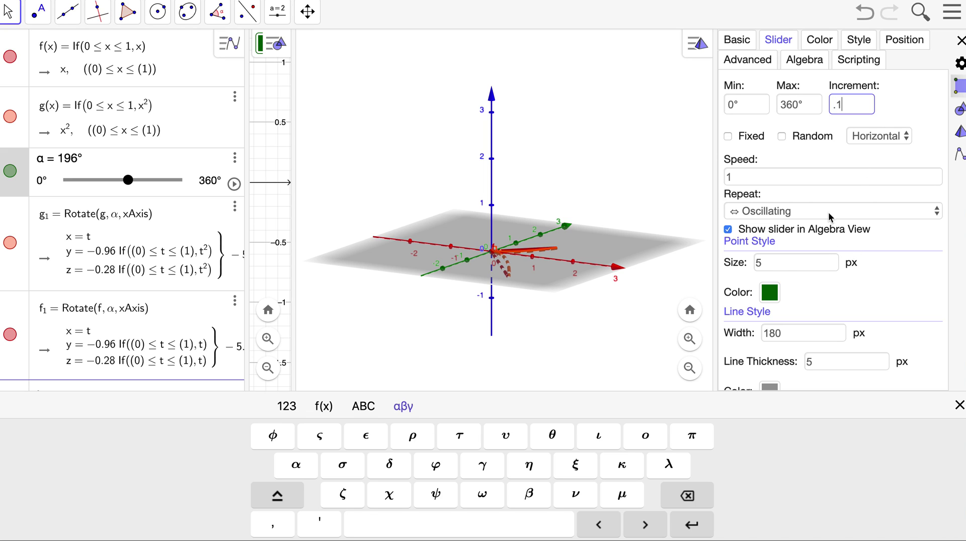
scroll(767, 244, "down", 2)
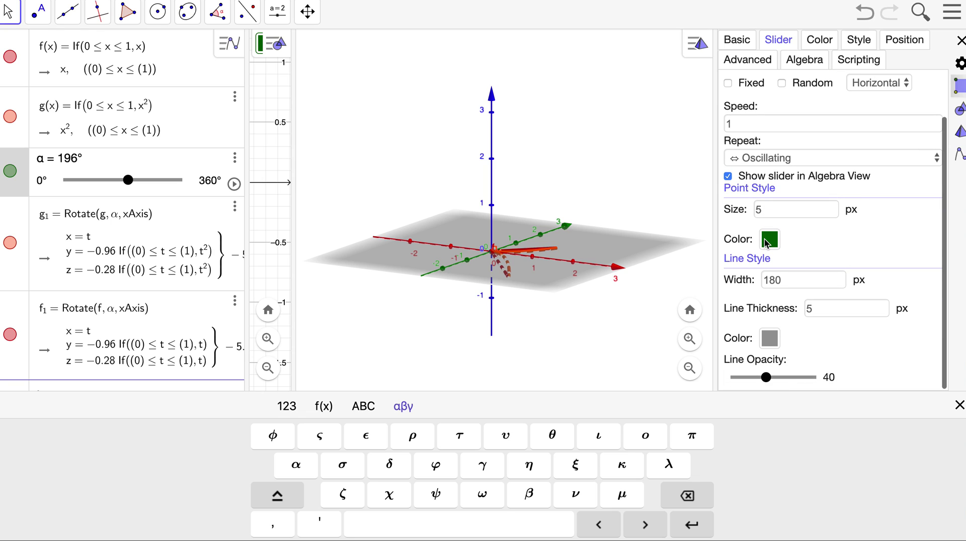
left_click(766, 378)
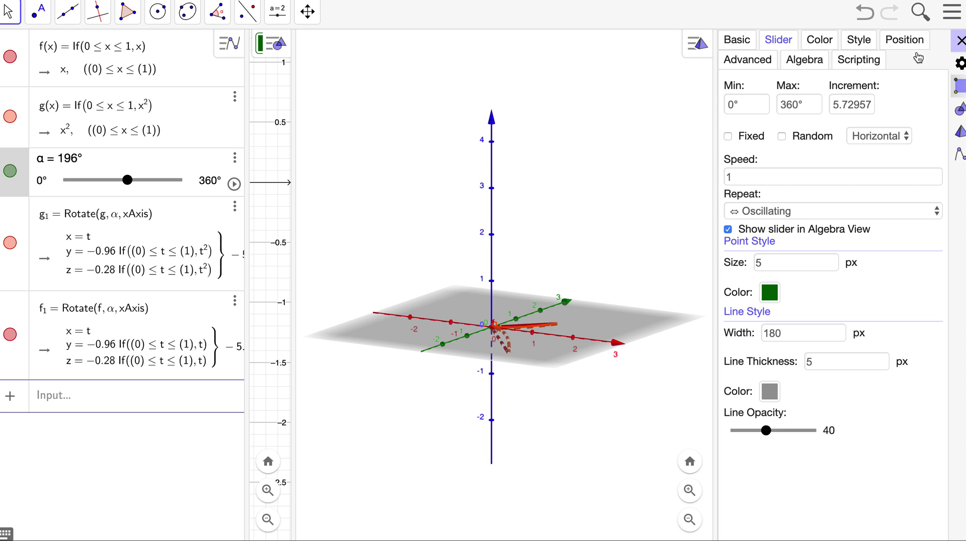
left_click(959, 42)
- Rotate the 3D view side-on, restart α's animation, and tilt overhead as the solid fills in
left_click_drag(528, 391, 473, 384)
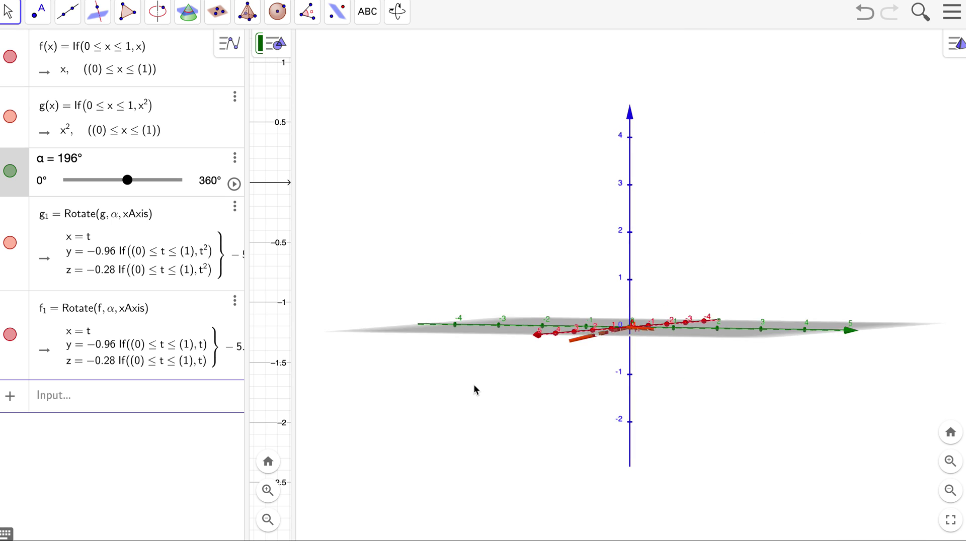
left_click(234, 185)
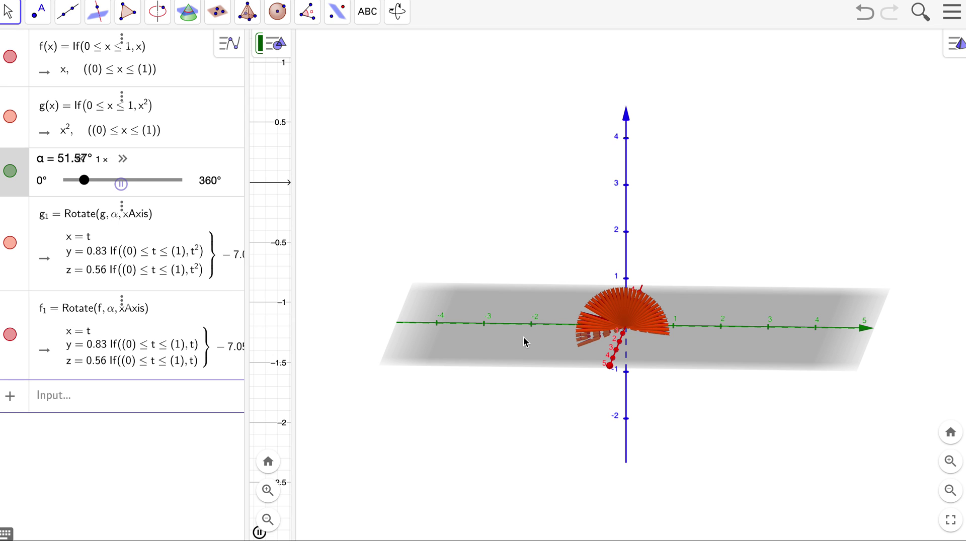
mouse_move(523, 337)
left_mouse_down()
mouse_move(513, 317)
mouse_move(479, 323)
mouse_move(460, 360)
mouse_move(466, 339)
mouse_move(525, 333)
mouse_move(501, 329)
mouse_move(510, 346)
left_mouse_up()
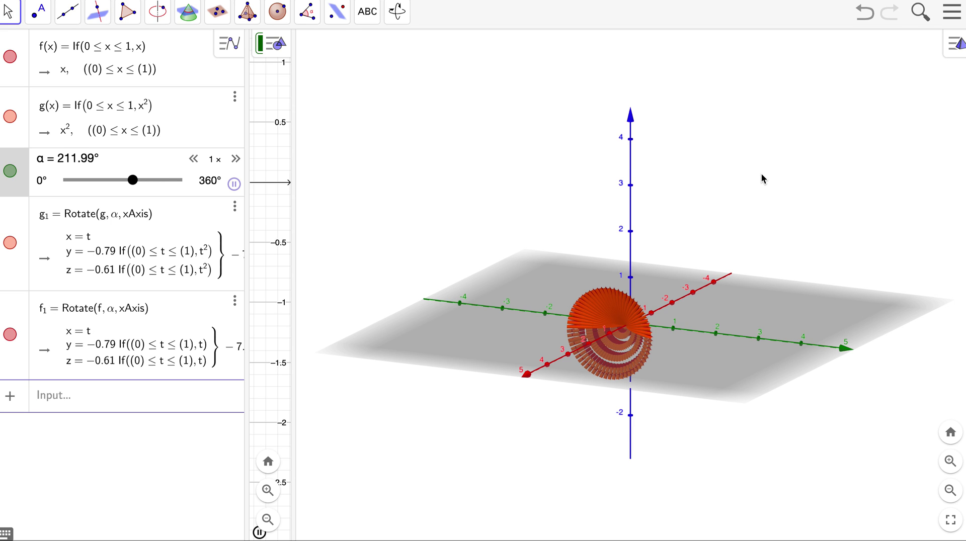
- Stop α at 177.62° and orbit the 3D view to see the traced solid obliquely
left_click(234, 184)
left_click(235, 184)
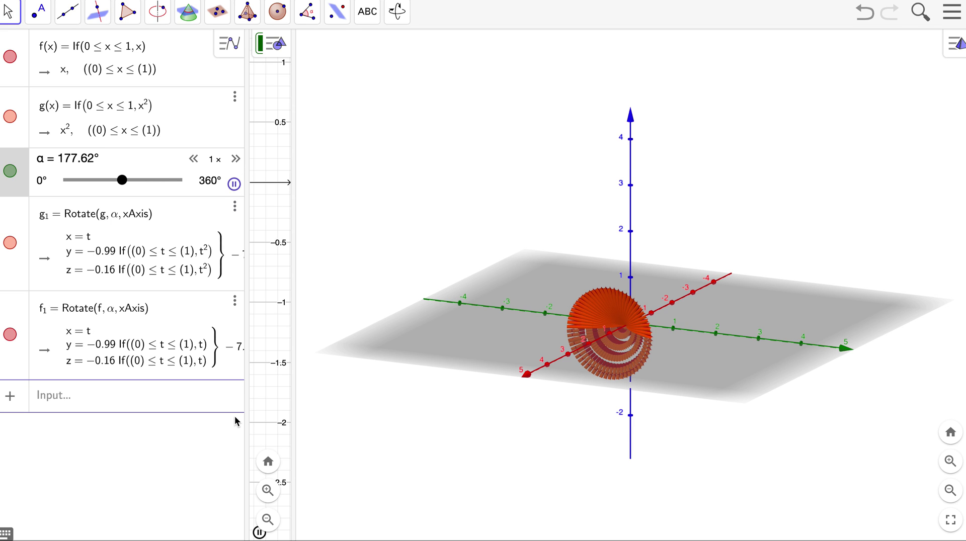
left_click_drag(654, 355, 733, 354)
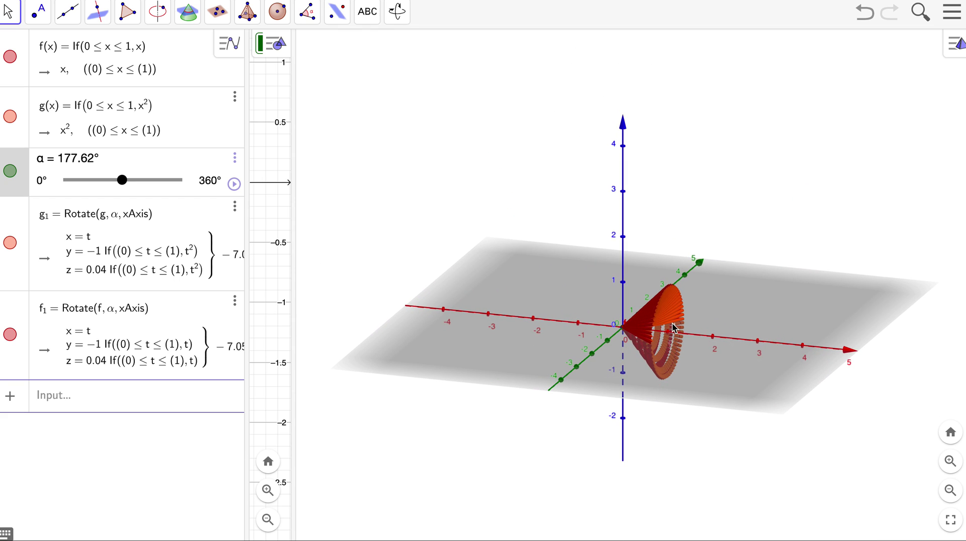